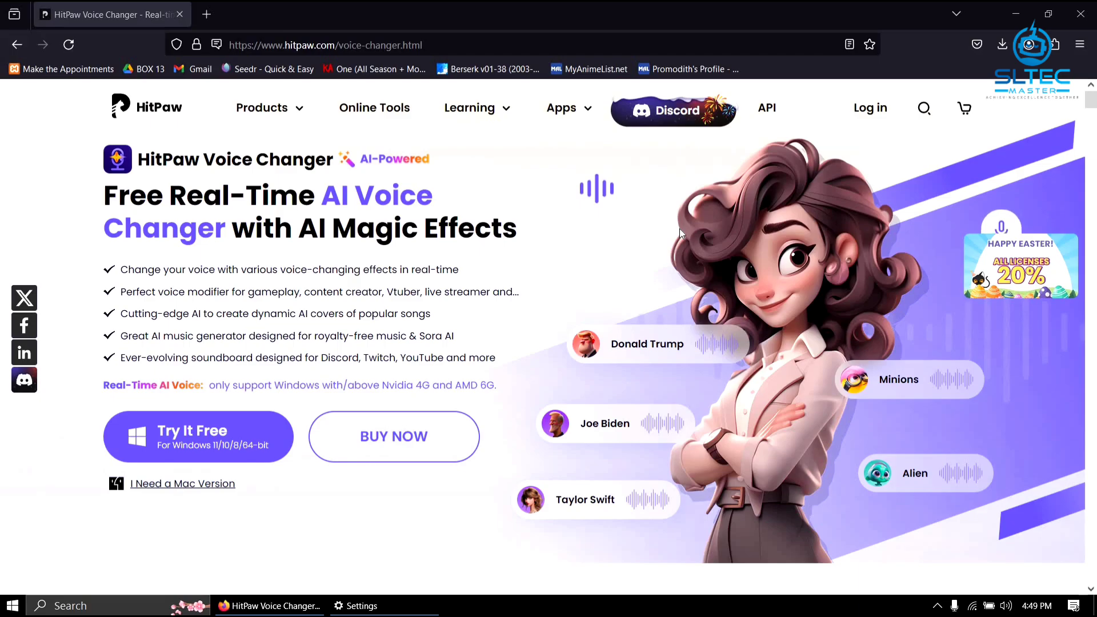
Step: Download the free Windows trial of HitPaw Voice Changer from its product page
scroll(680, 229, "down", 2)
scroll(680, 234, "down", 7)
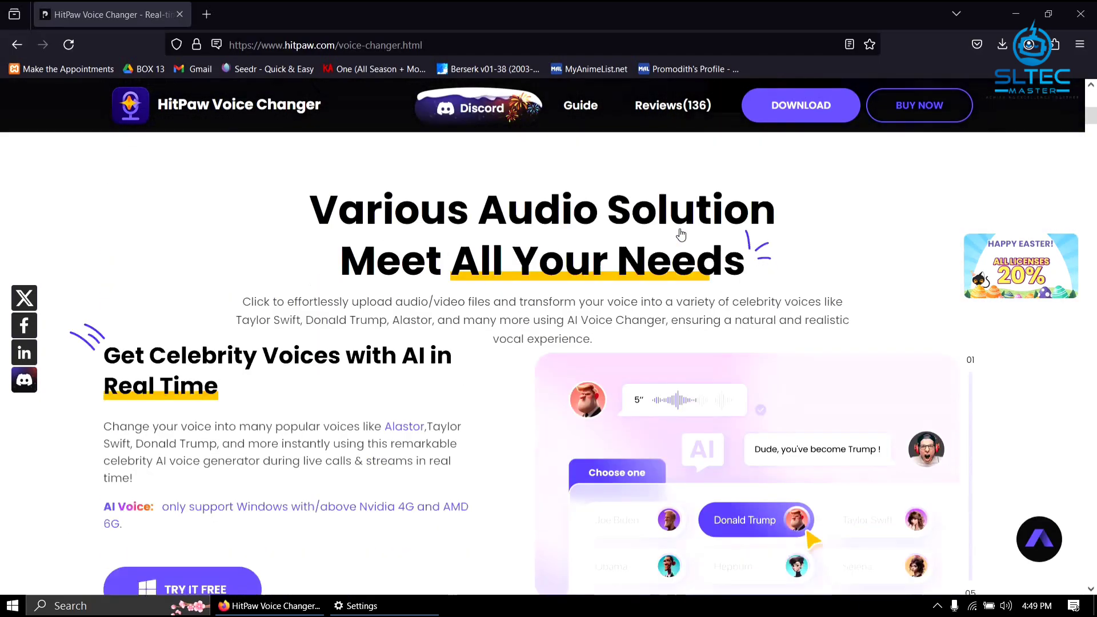
scroll(680, 235, "down", 3)
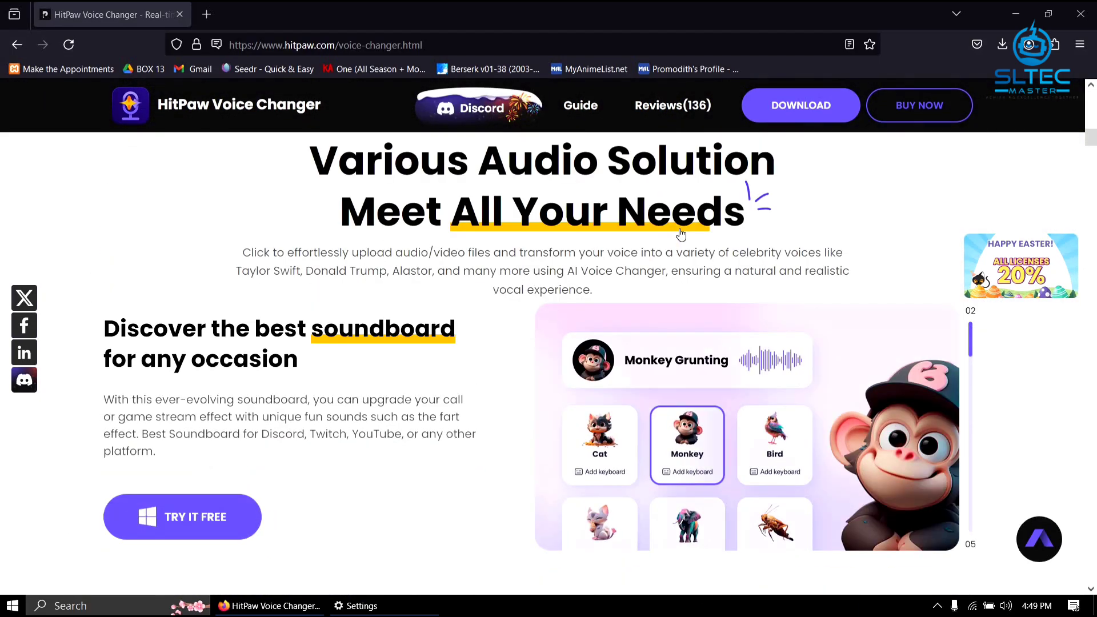
scroll(680, 233, "down", 3)
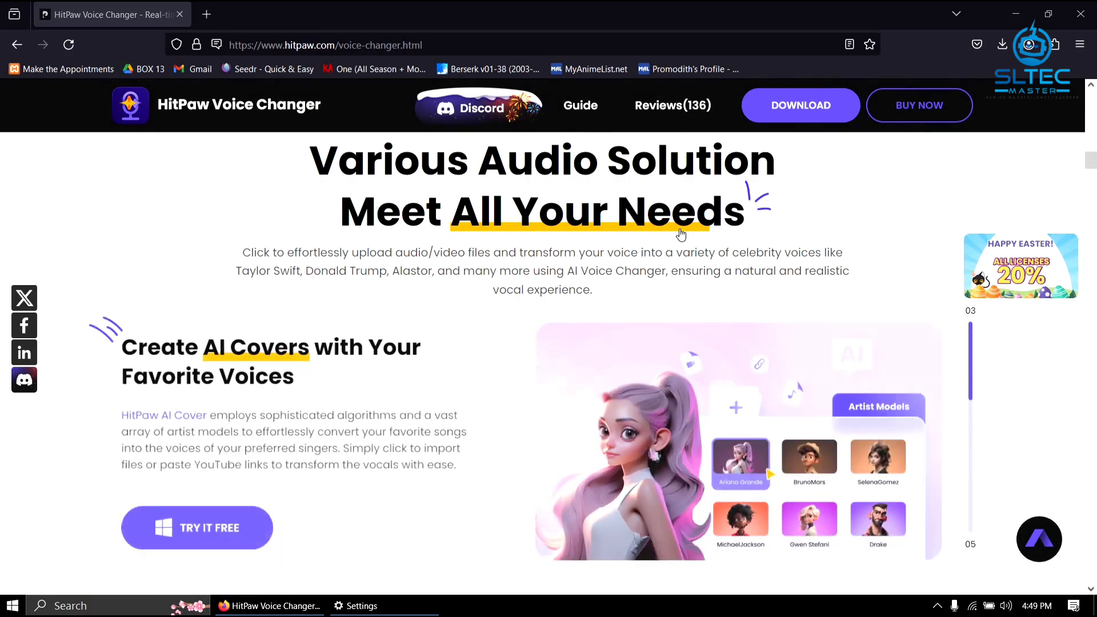
scroll(680, 233, "down", 3)
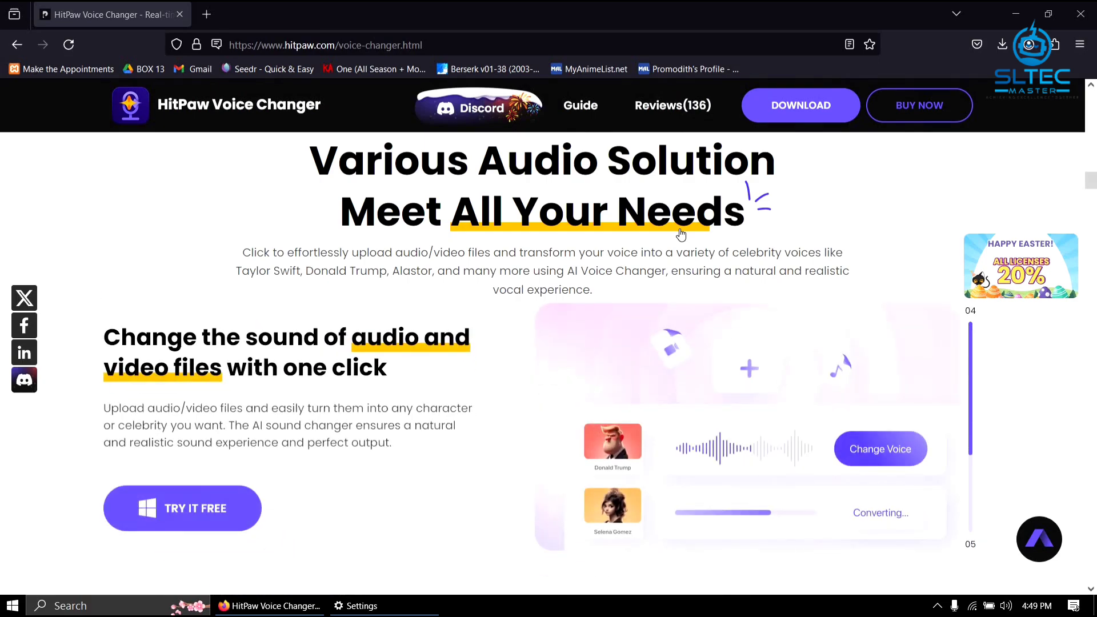
scroll(680, 233, "down", 3)
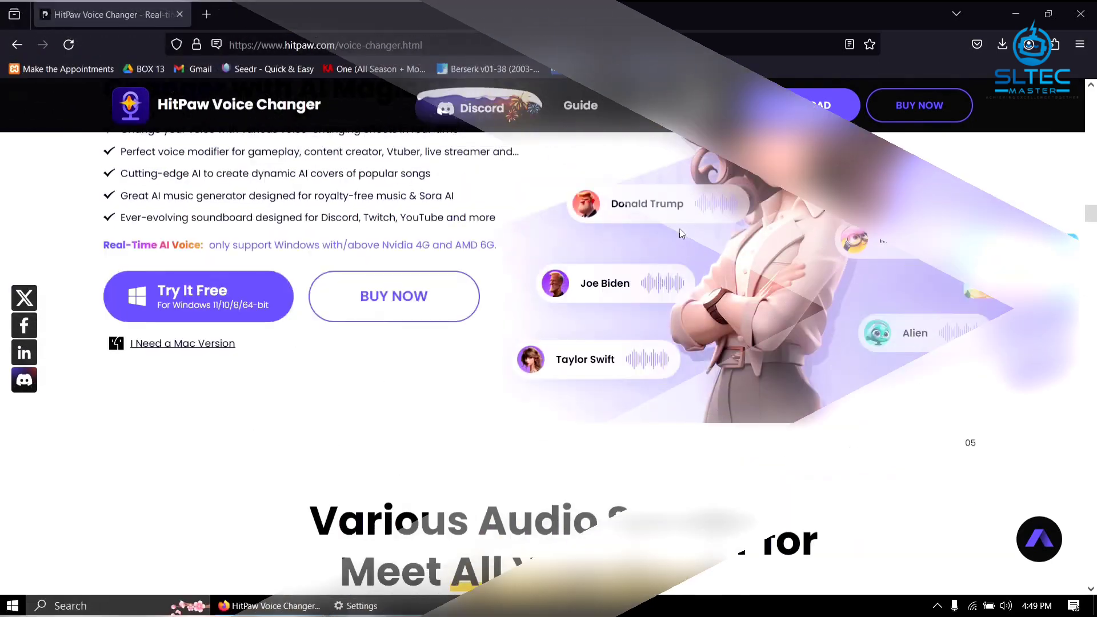
scroll(680, 229, "up", 2)
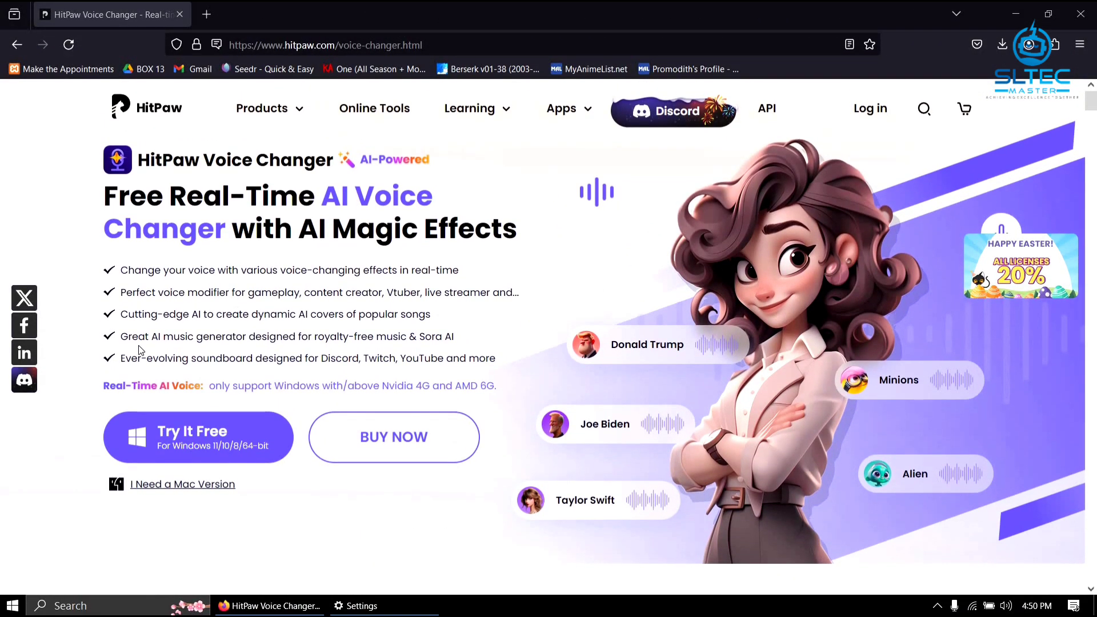
left_click(211, 432)
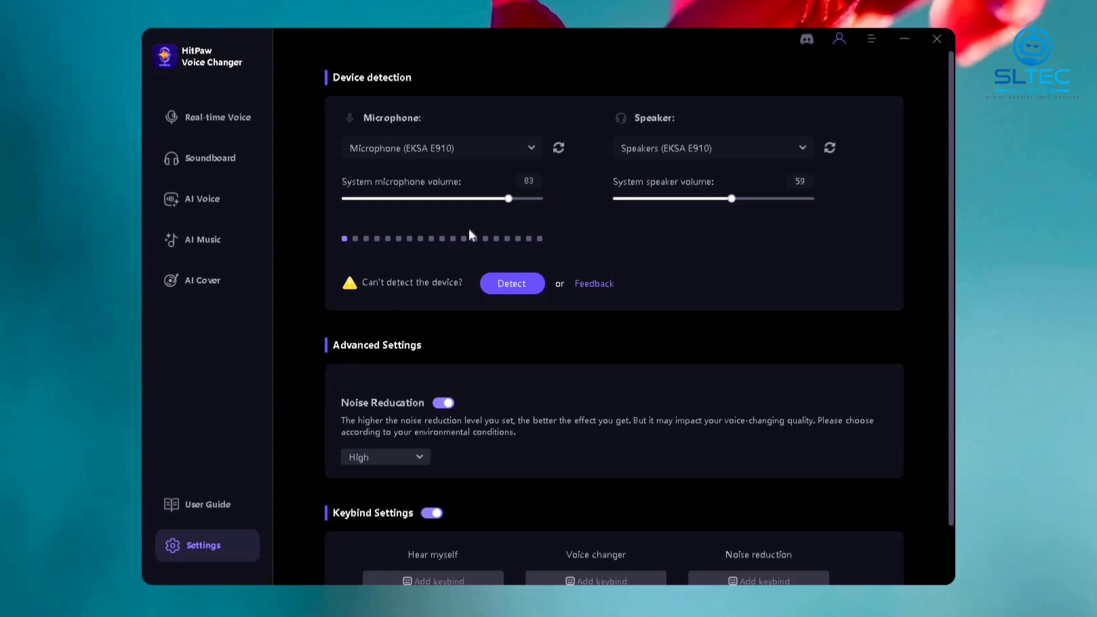
Step: Check the available microphone and speaker devices and the noise reduction and keybind options in the voice changer's settings
left_click(526, 152)
left_click(525, 152)
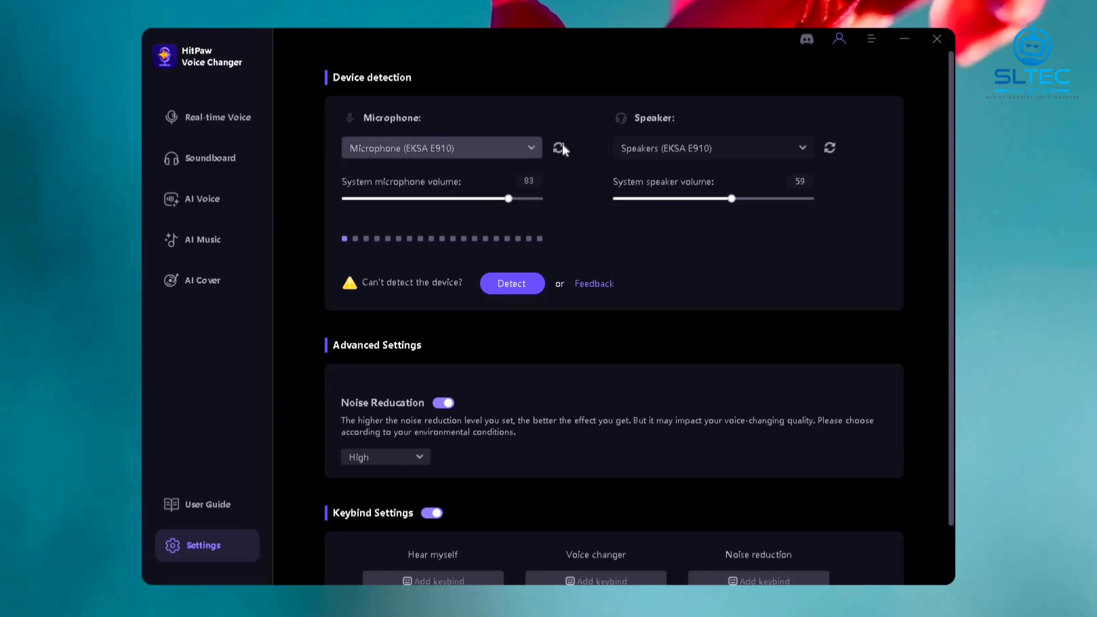
left_click(794, 141)
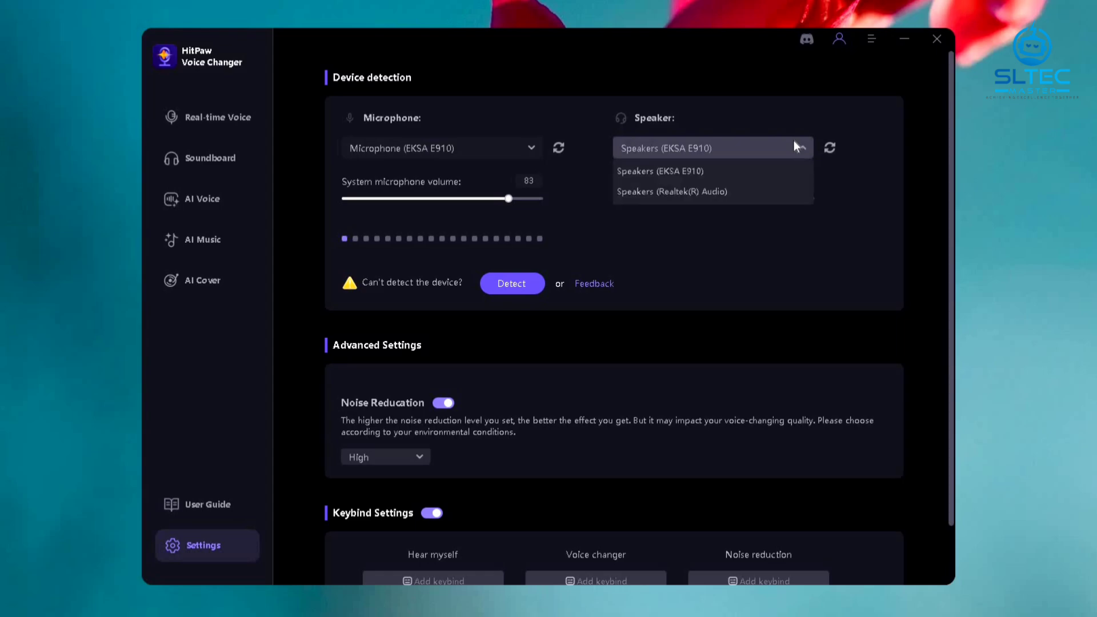
left_click(794, 140)
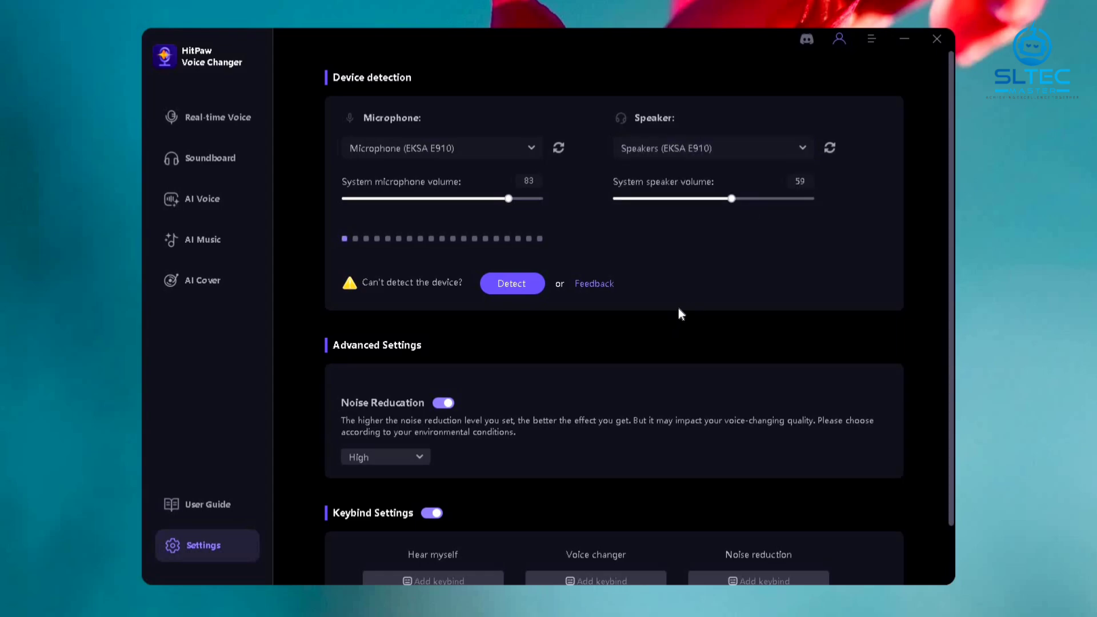
scroll(680, 313, "down", 2)
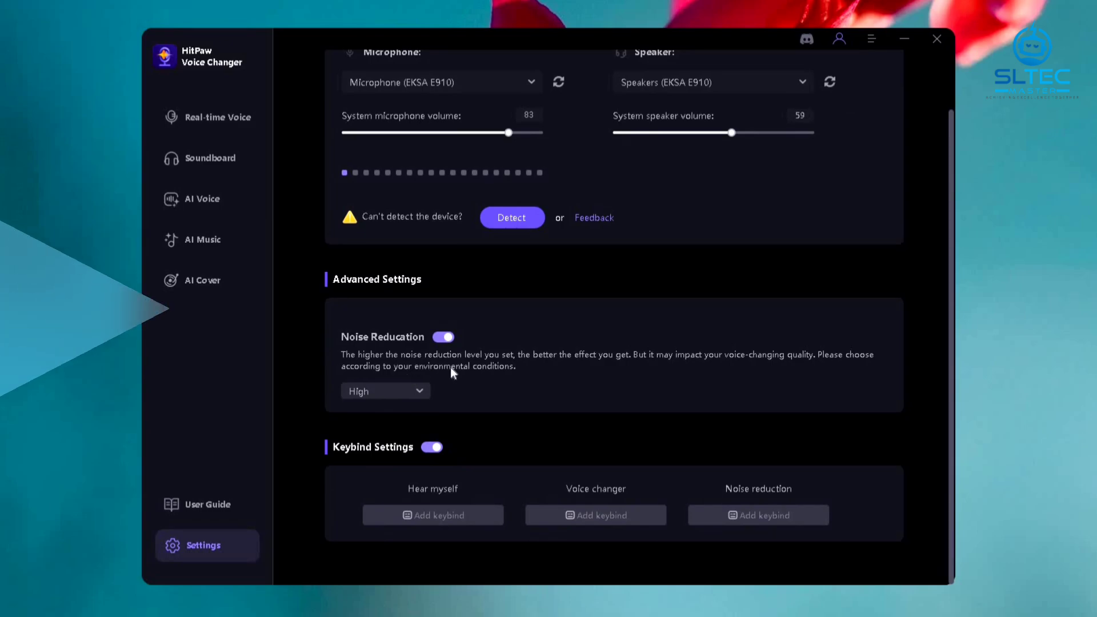
Step: Open the classic real-time voices and try the Lolita Voice, Jigsaw and Joker effects
left_click(242, 119)
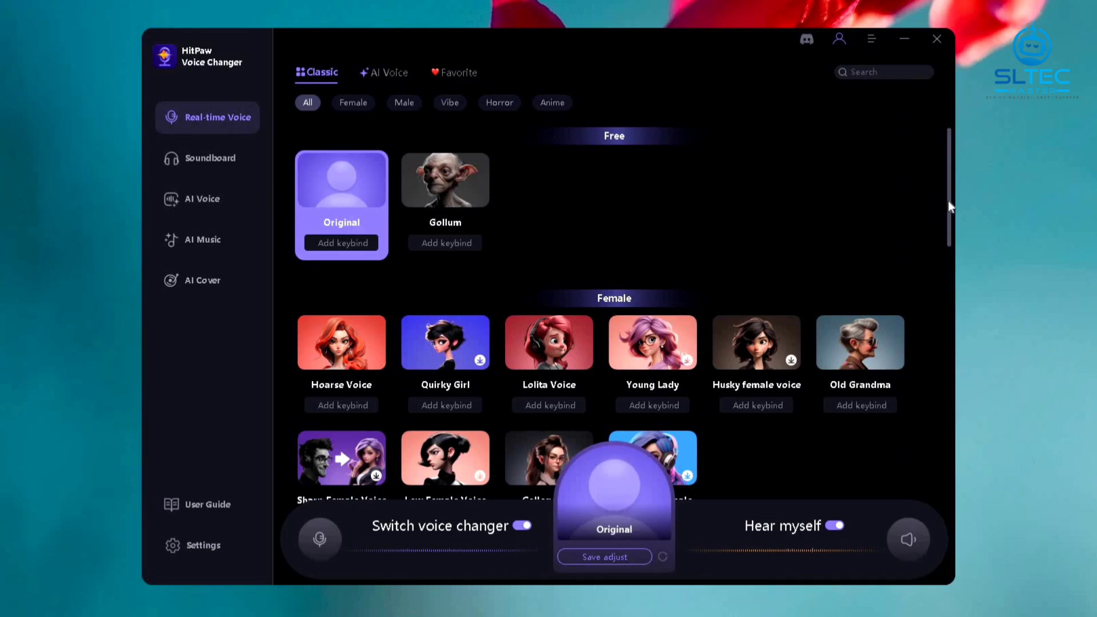
left_click_drag(947, 201, 903, 432)
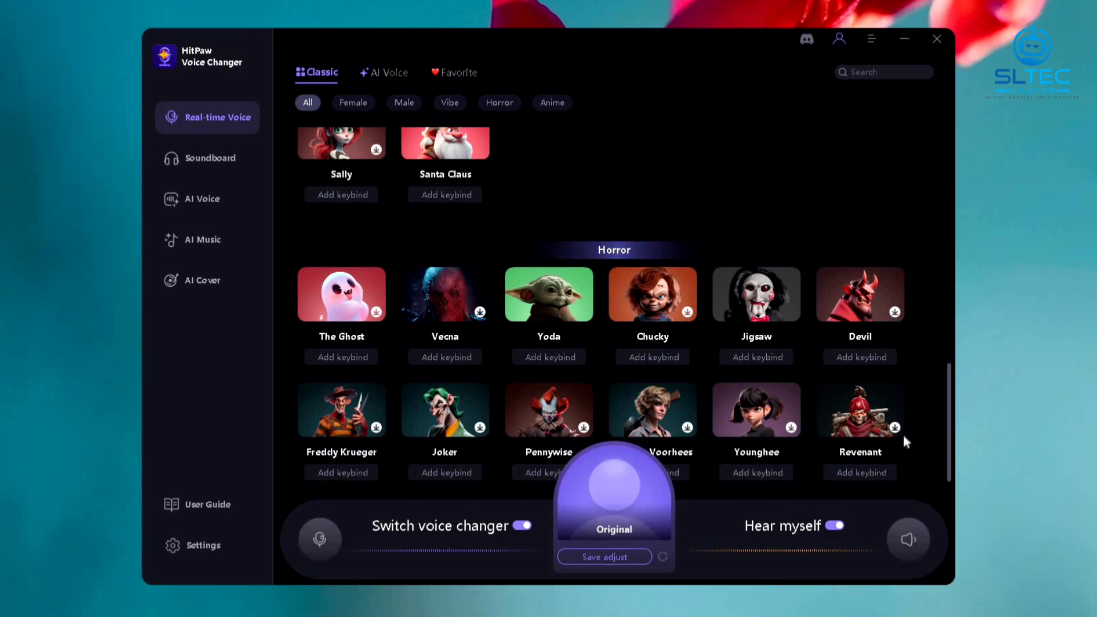
left_click_drag(904, 435, 872, 522)
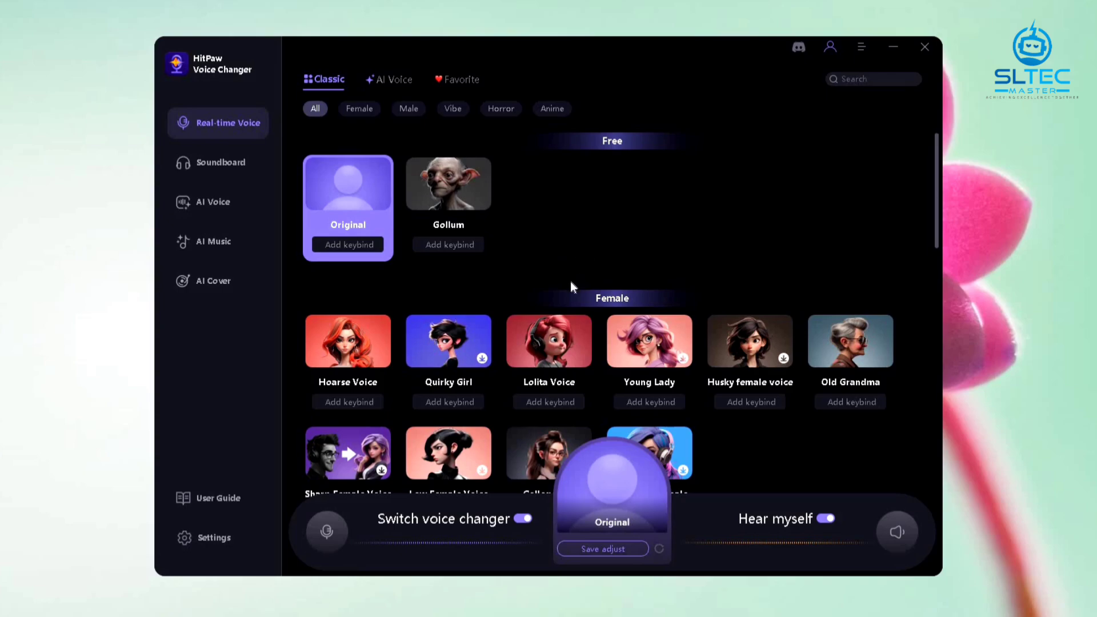
scroll(572, 285, "down", 15)
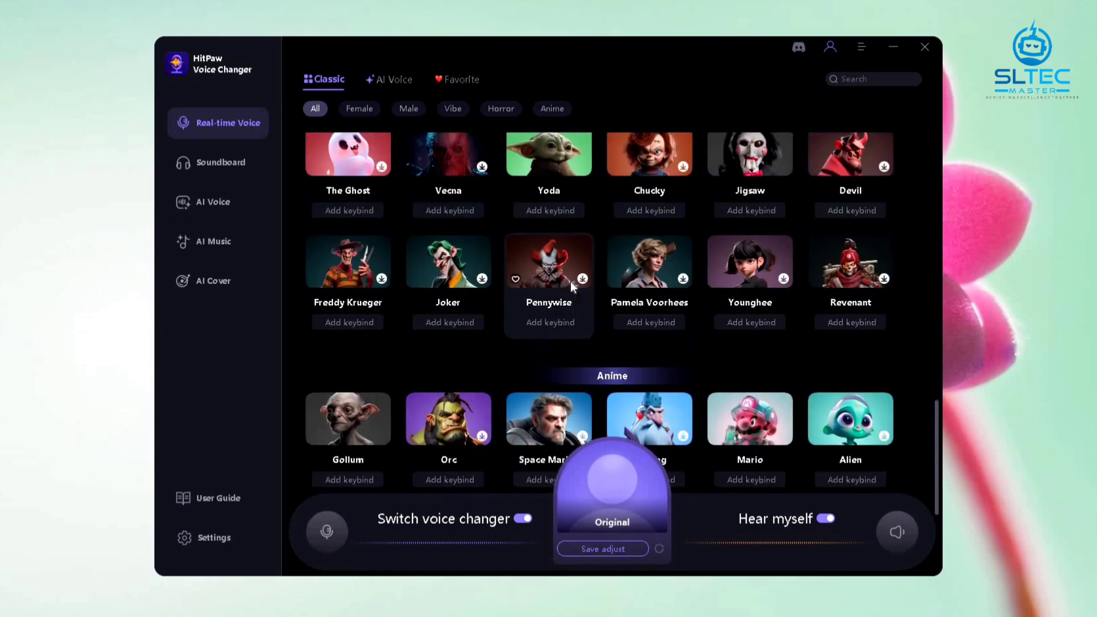
scroll(571, 281, "up", 15)
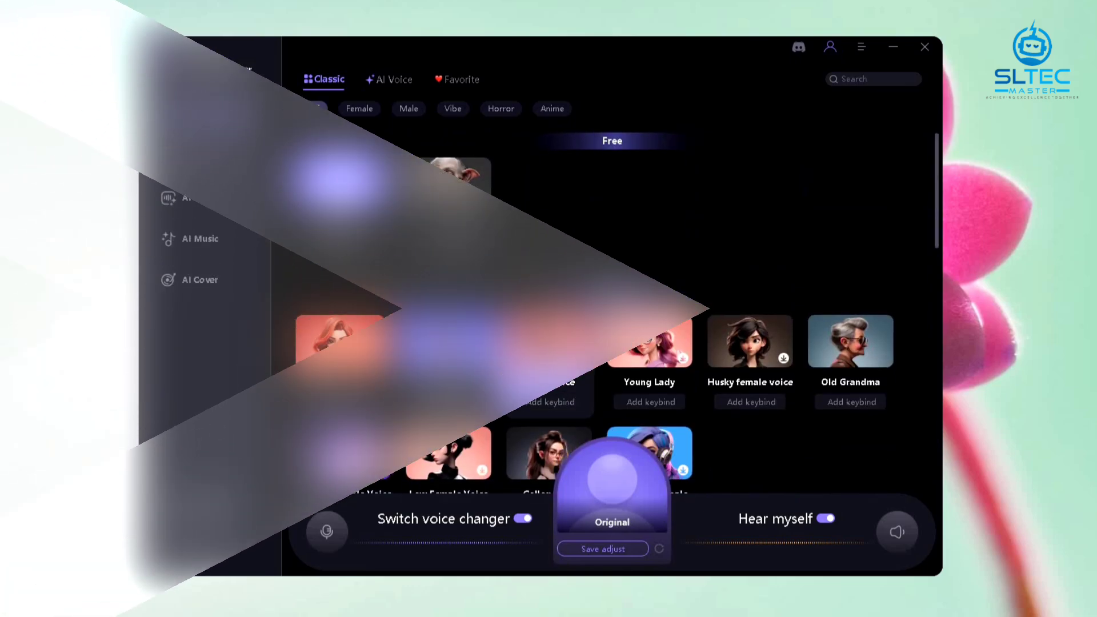
left_click(557, 346)
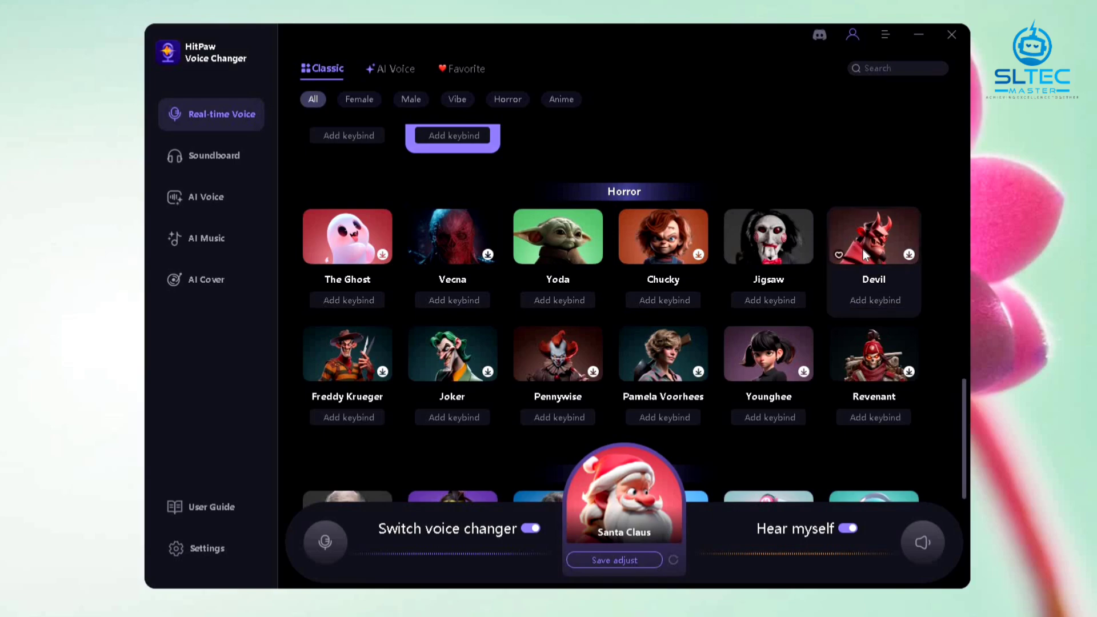
left_click(778, 247)
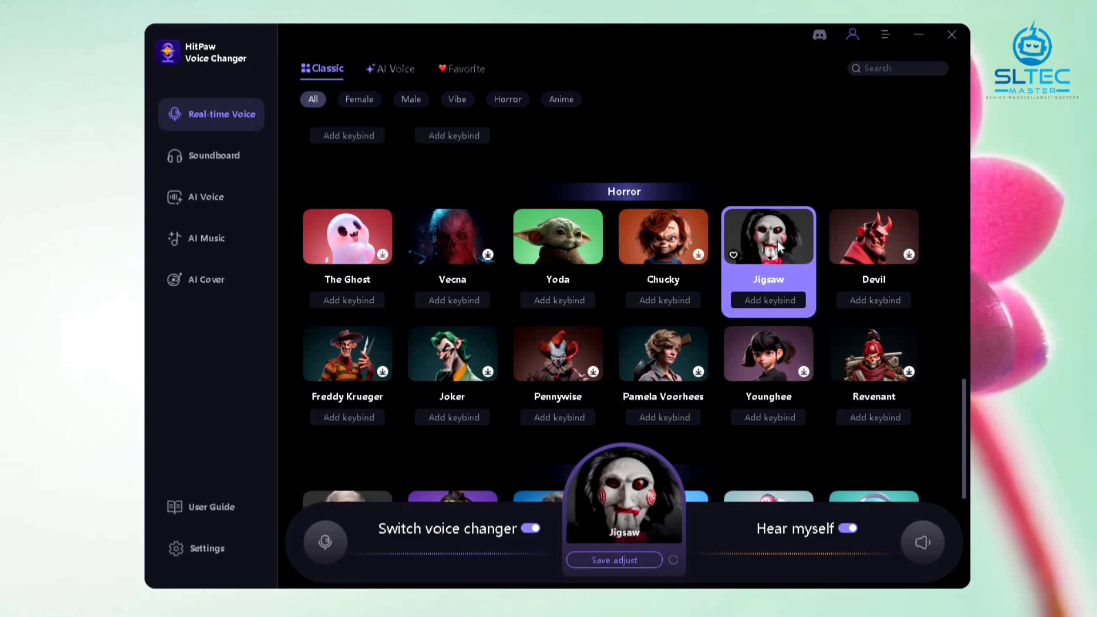
left_click(449, 366)
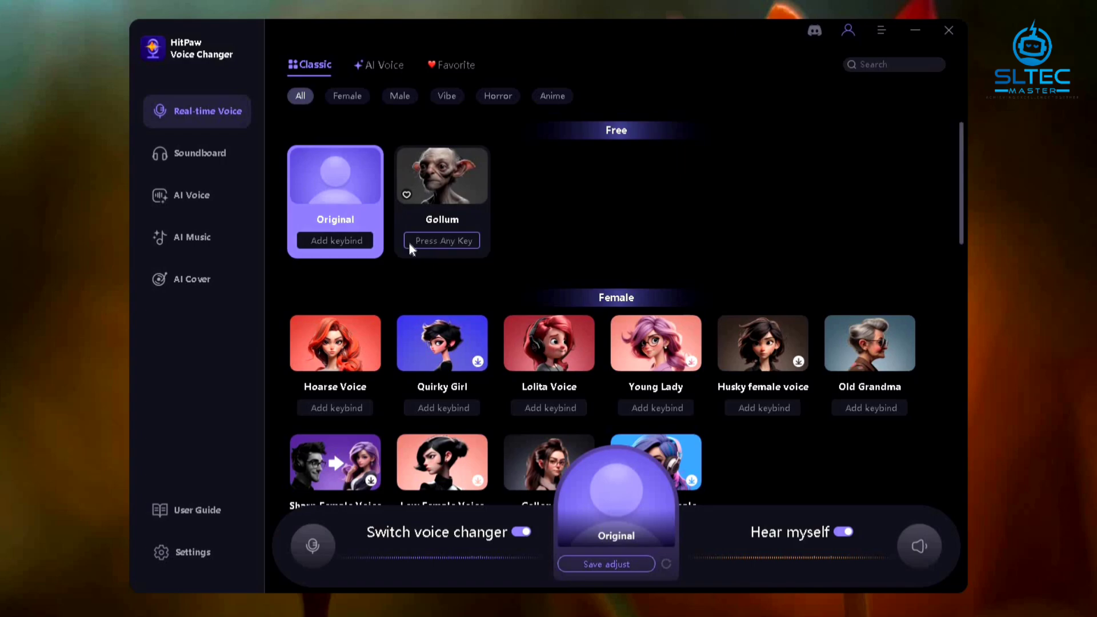
Step: Assign the keybinds a to Gollum, d to Hoarse Voice and g to Quirky Girl
key("o")
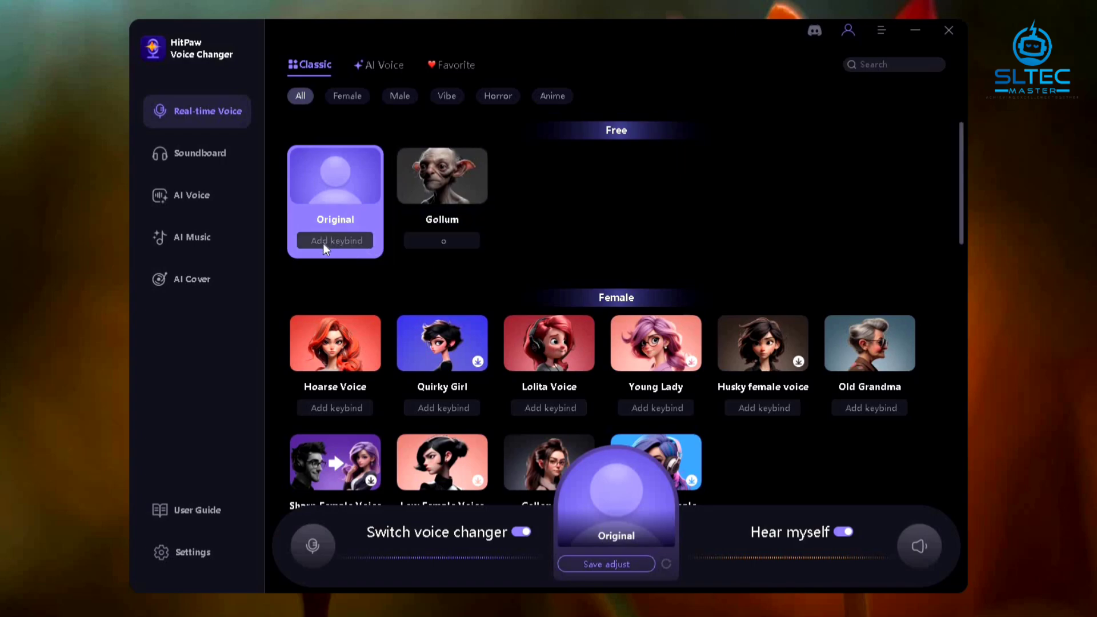
left_click(332, 419)
key("1")
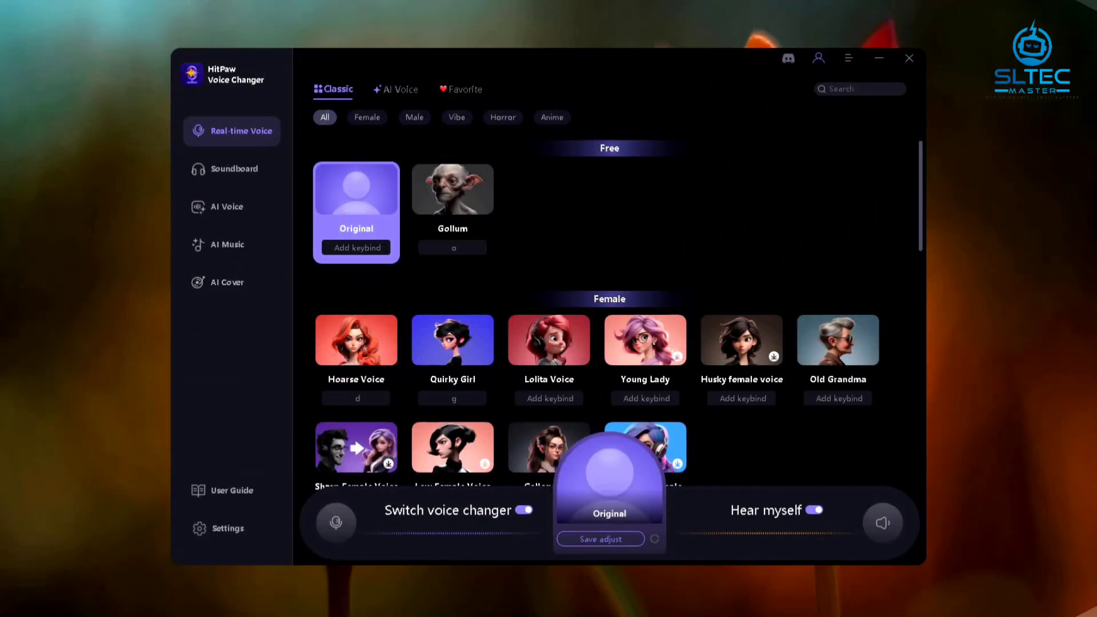
Step: Switch to Discord and open its Voice & Video settings
left_click(495, 566)
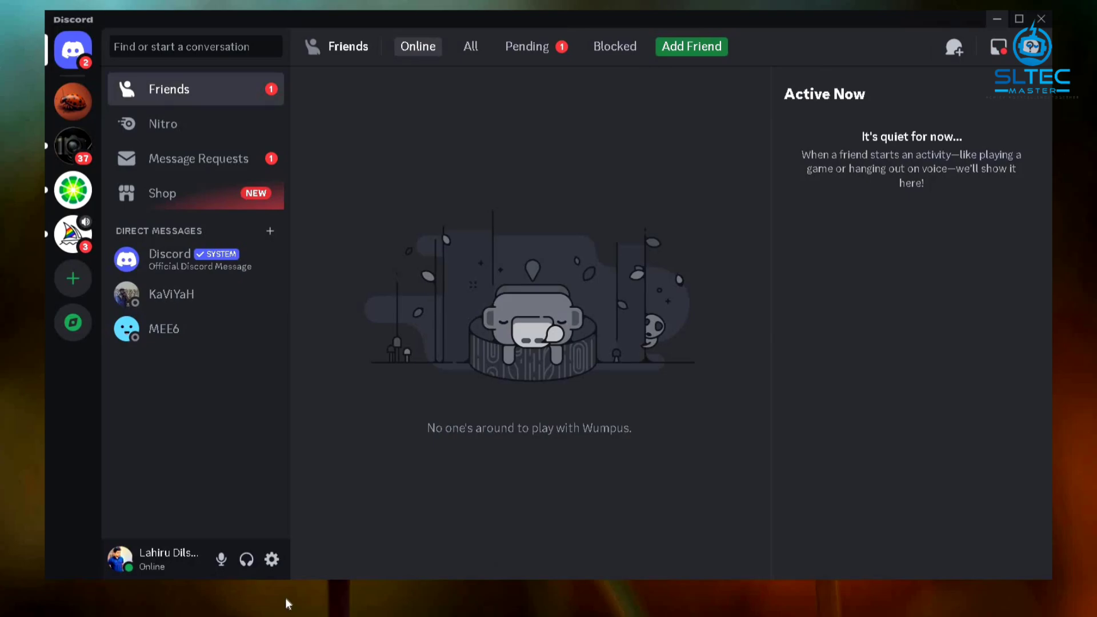
left_click(272, 559)
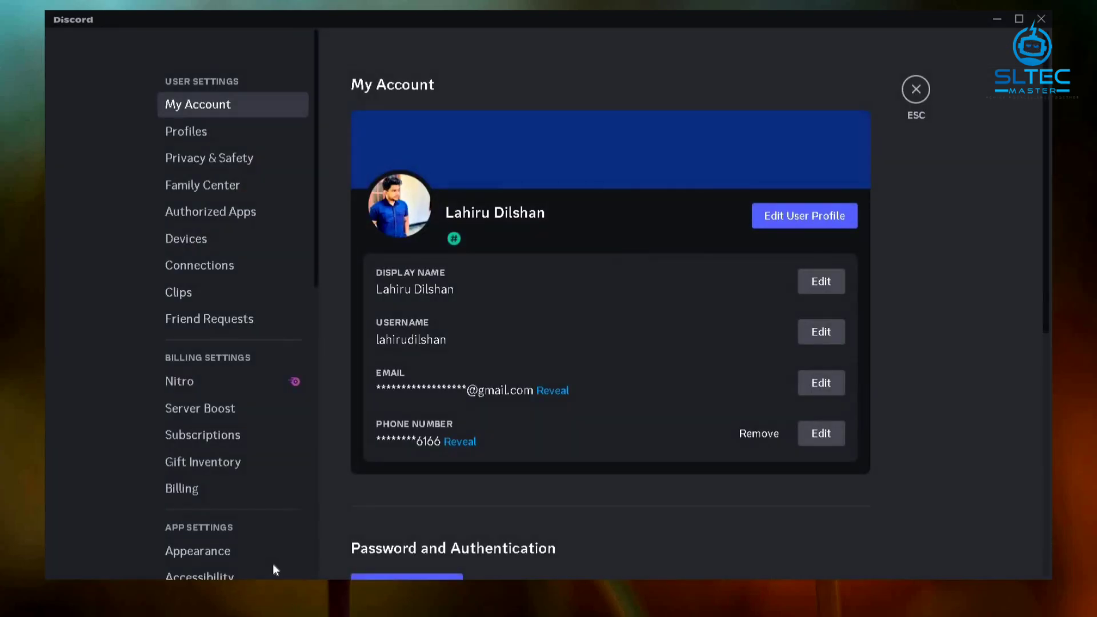
scroll(272, 563, "down", 5)
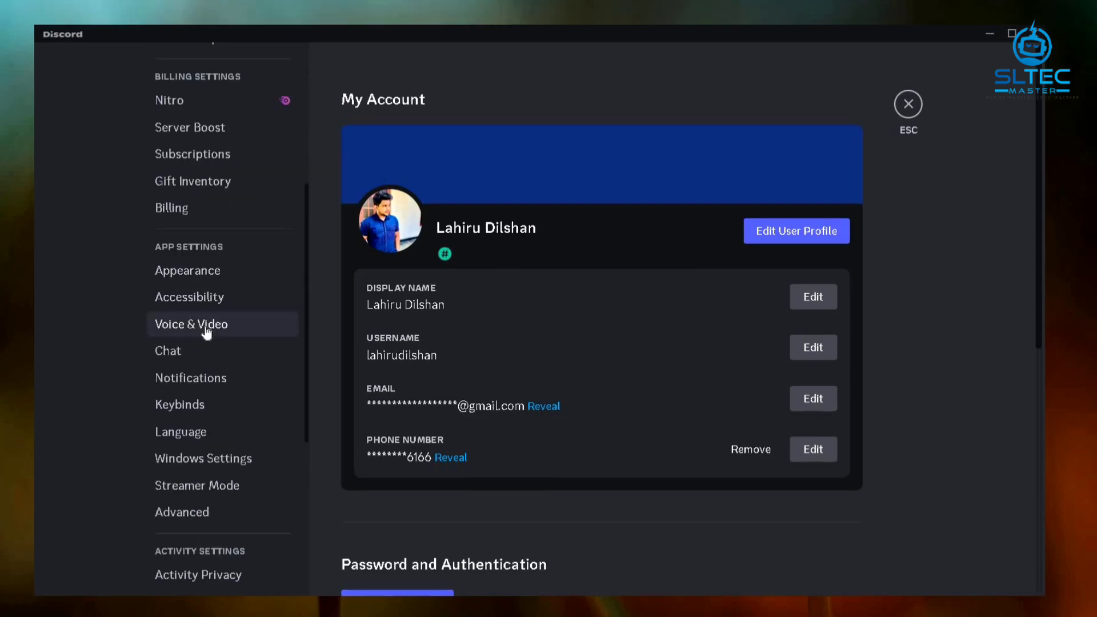
left_click(206, 329)
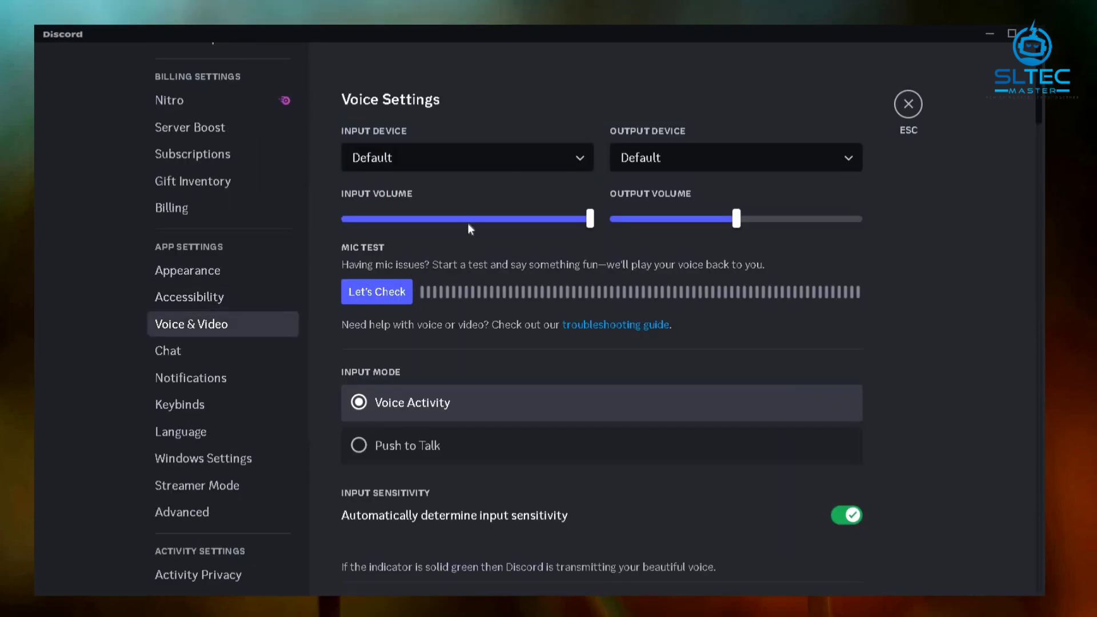
Step: Set HitPaw Virtual Audio Input as the input device in Discord and in the Windows sound settings
left_click(568, 166)
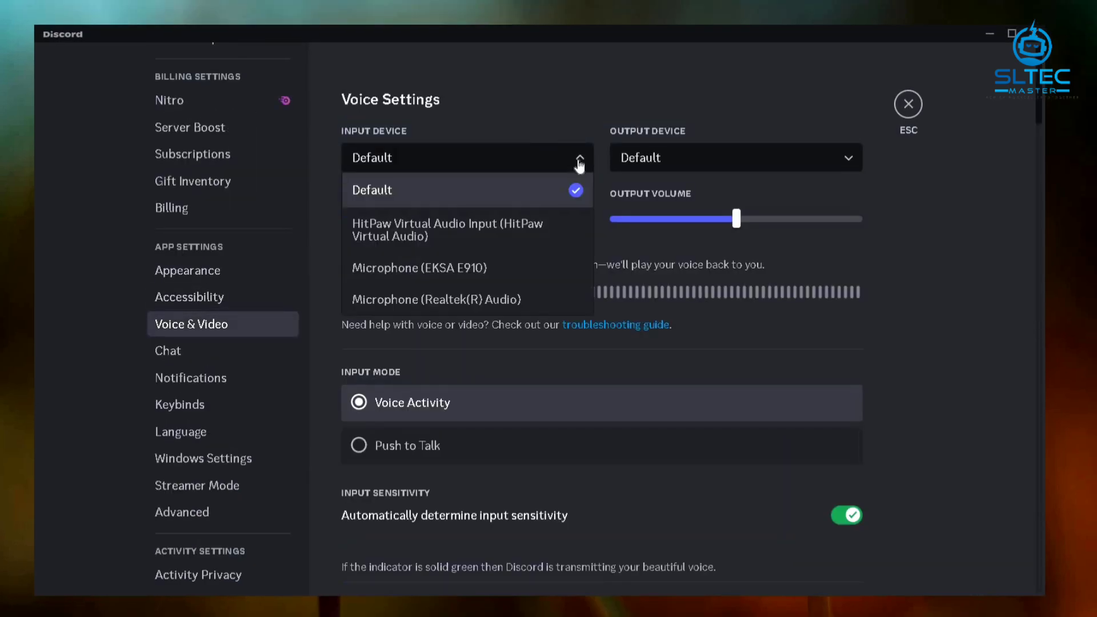
left_click(490, 224)
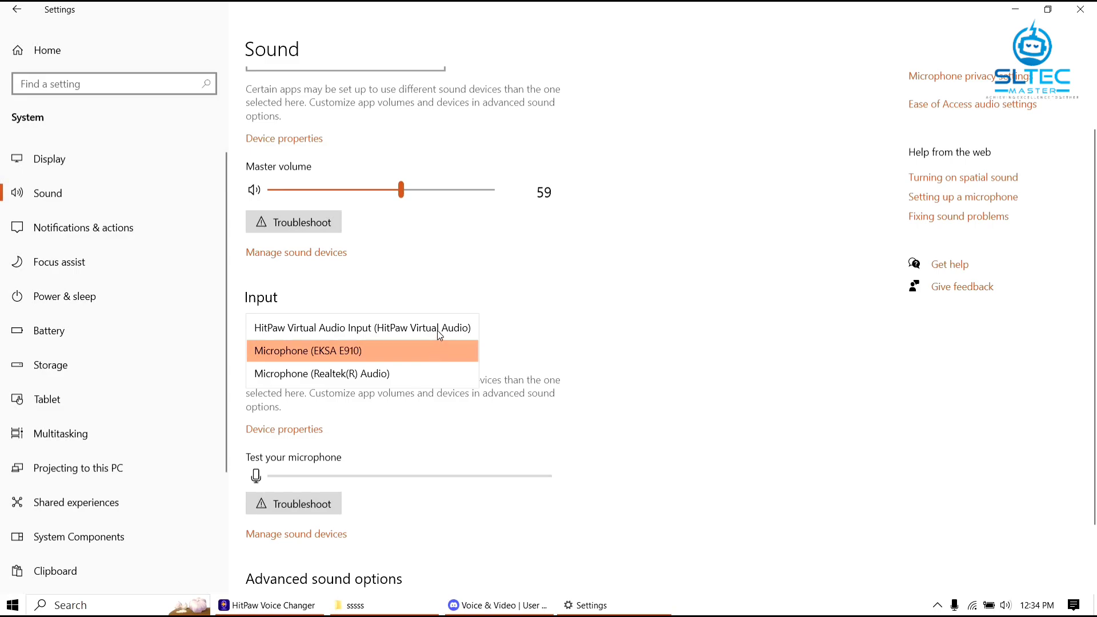
left_click(438, 328)
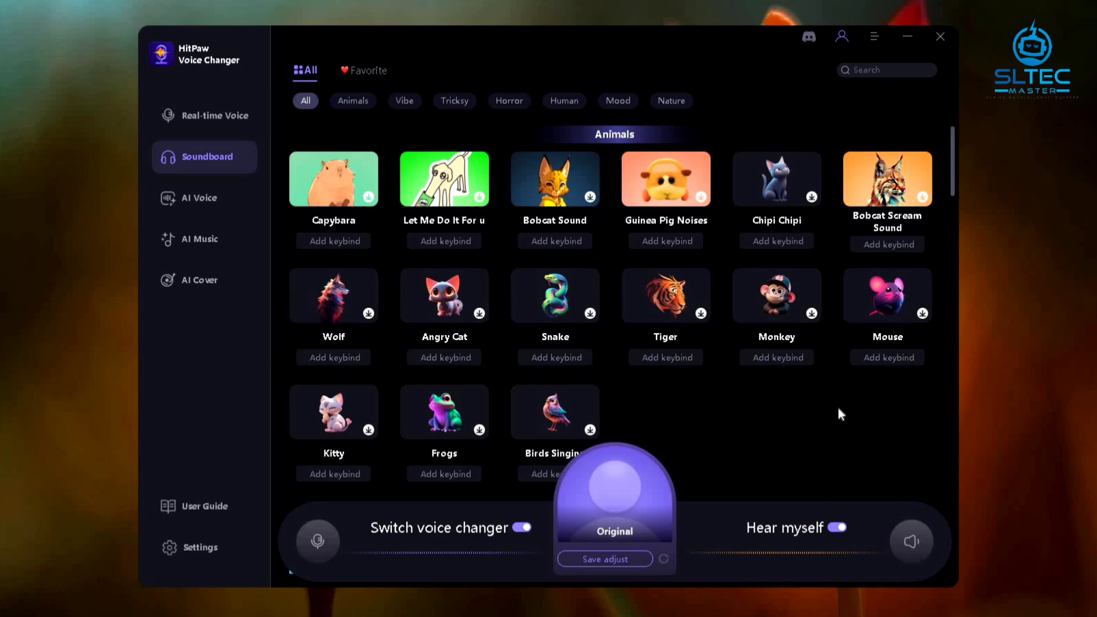
Step: Browse the soundboard effects in HitPaw Voice Changer and play the Angry Cat sound from the Animals category
scroll(838, 409, "down", 20)
scroll(837, 404, "down", 3)
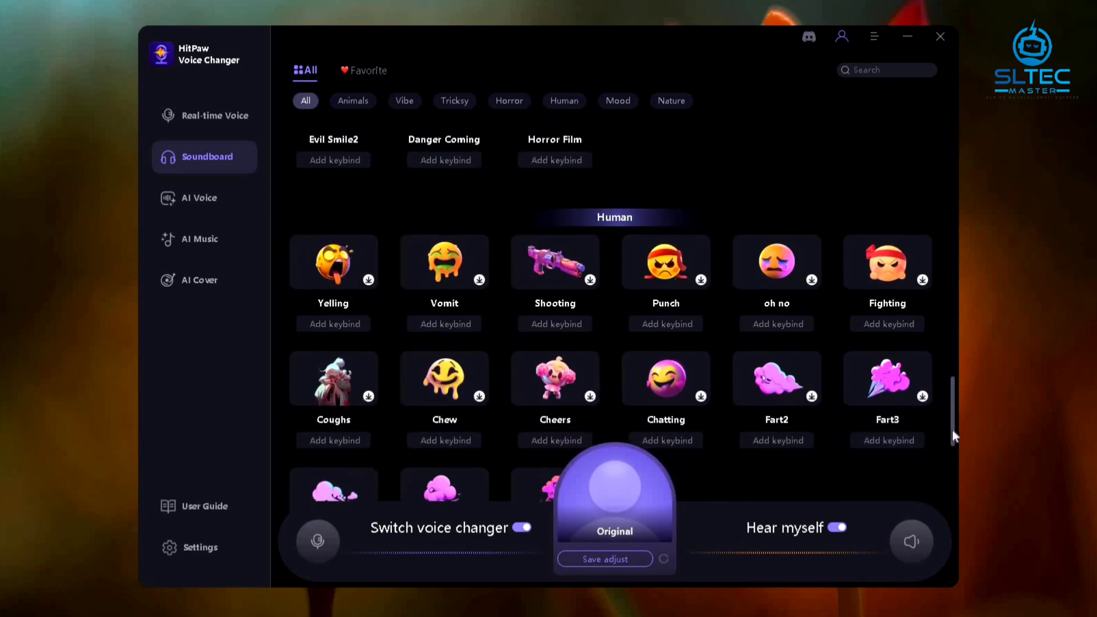
left_click_drag(952, 429, 951, 175)
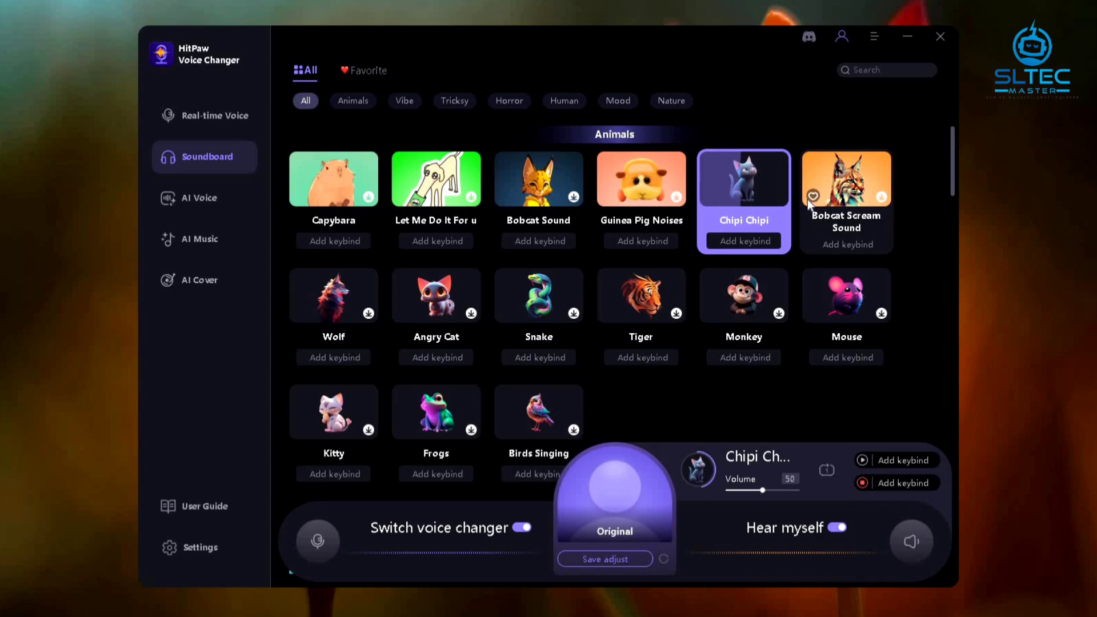
left_click(447, 294)
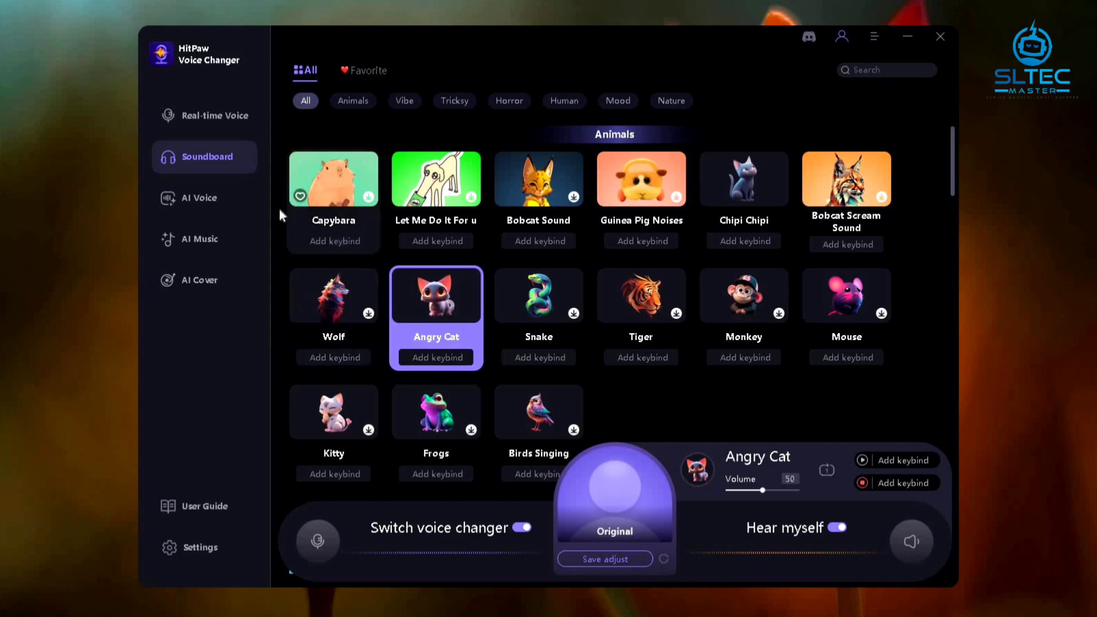
Step: Import the audio file Recording (13) from the Desktop into AI Voice
left_click(202, 196)
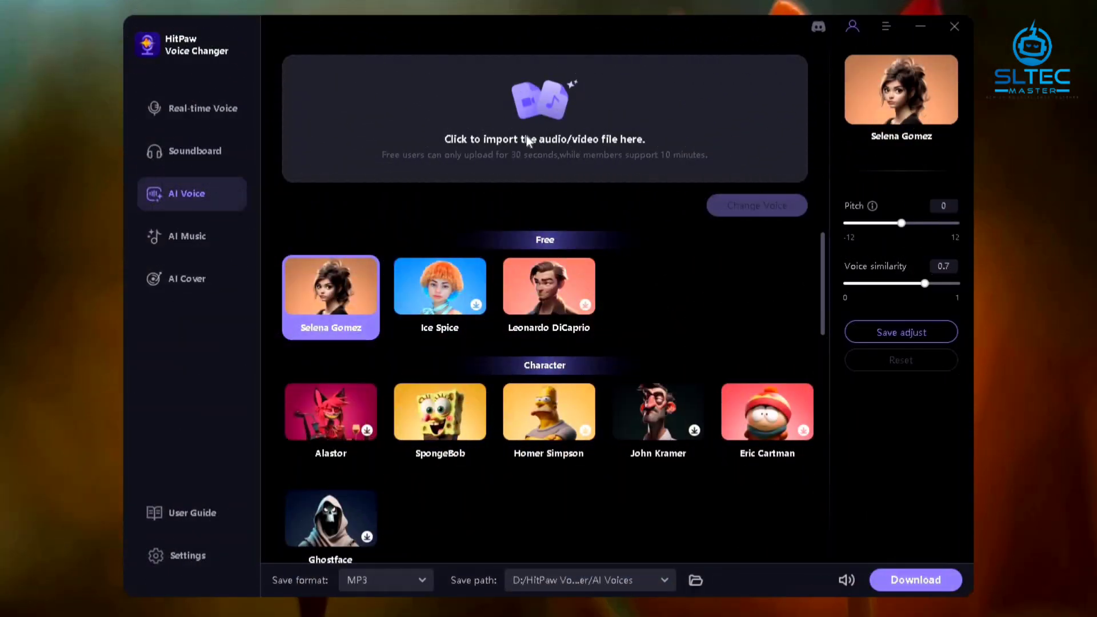
left_click(527, 138)
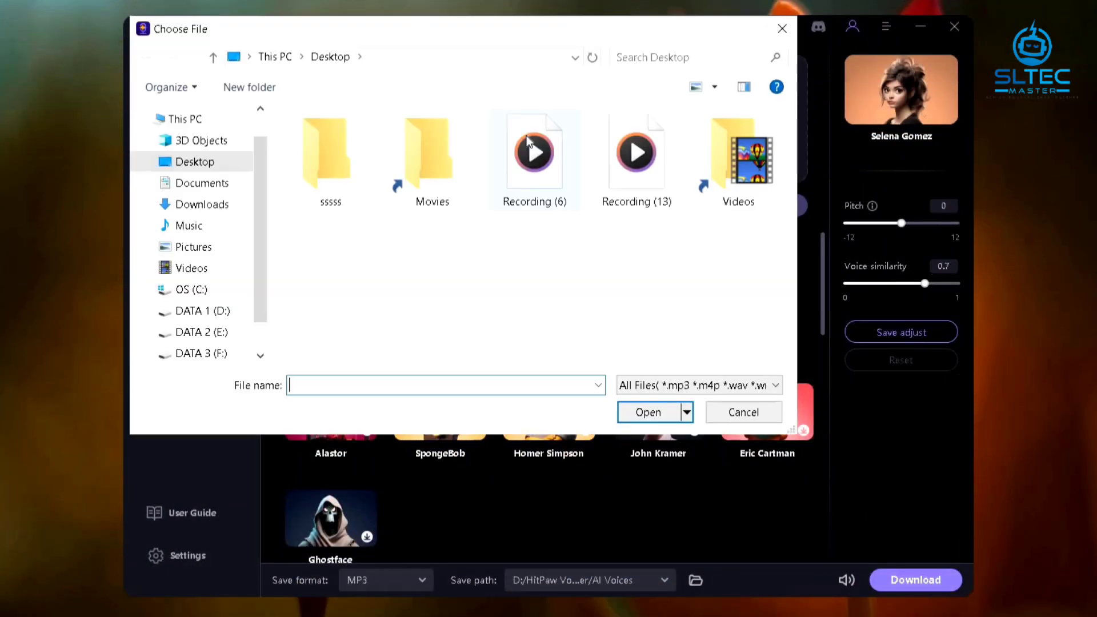
left_click(656, 159)
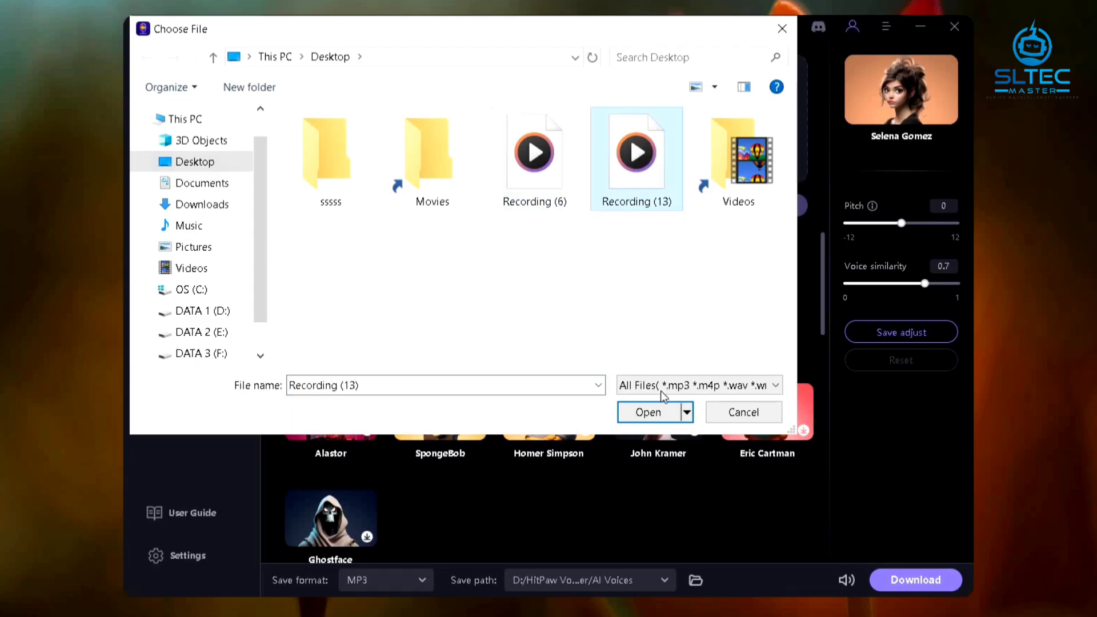
left_click(657, 422)
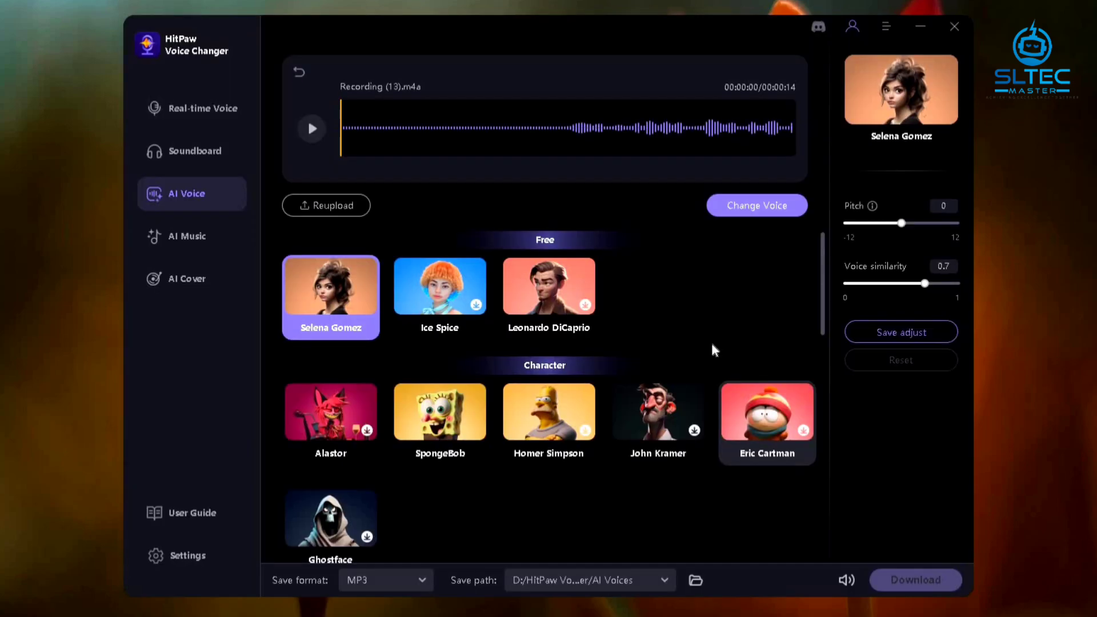
Step: Convert Recording (13) to the Selena Gomez voice and again to the SpongeBob voice
left_click(757, 205)
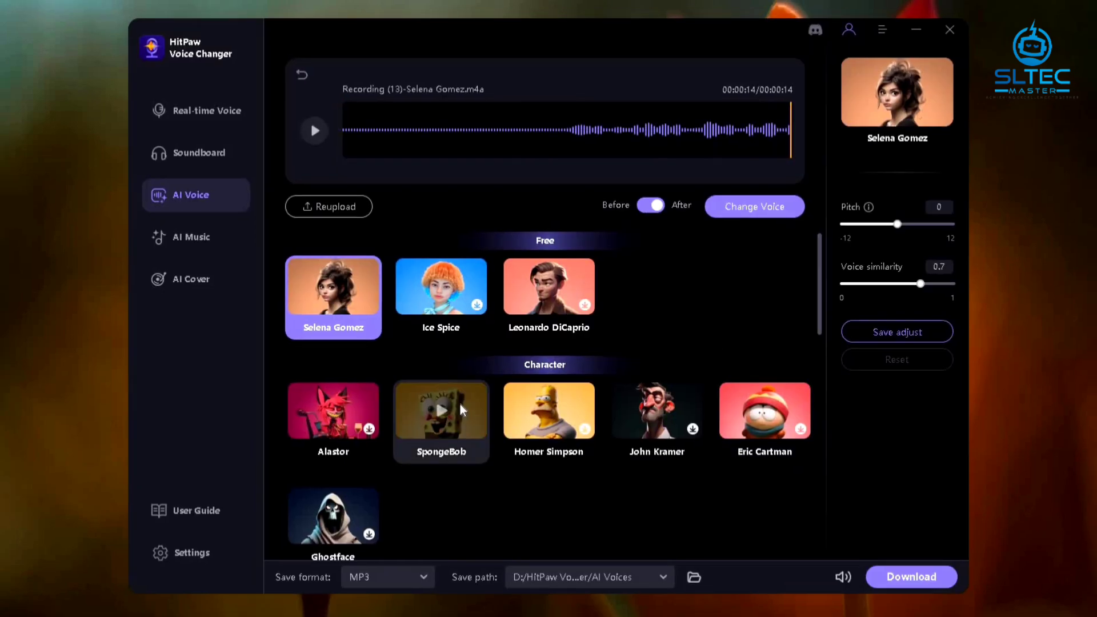
left_click(460, 404)
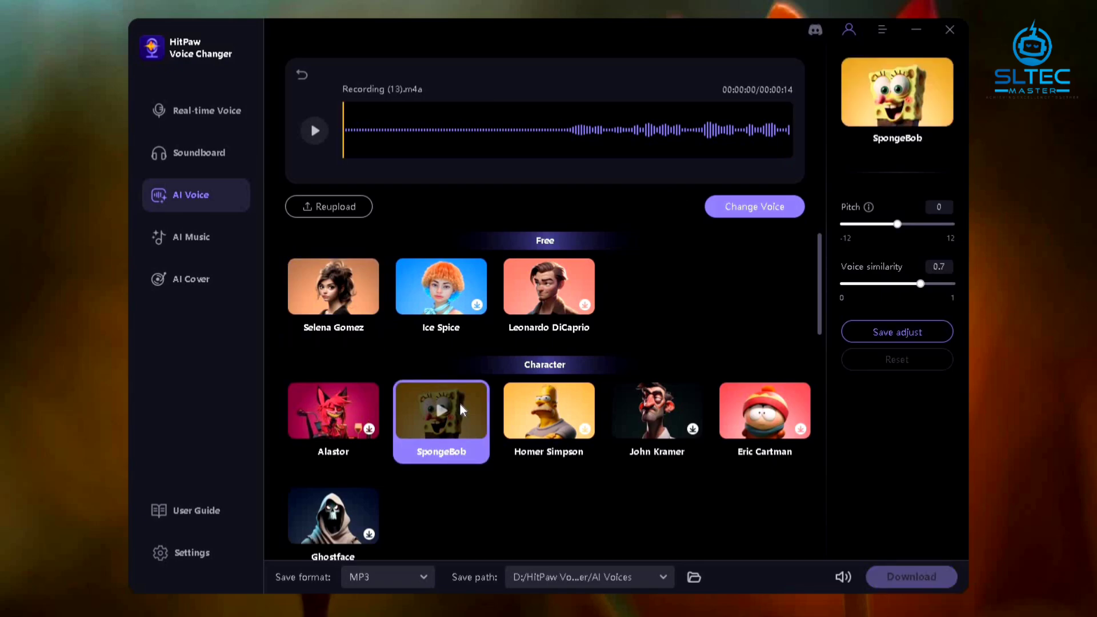
left_click(783, 200)
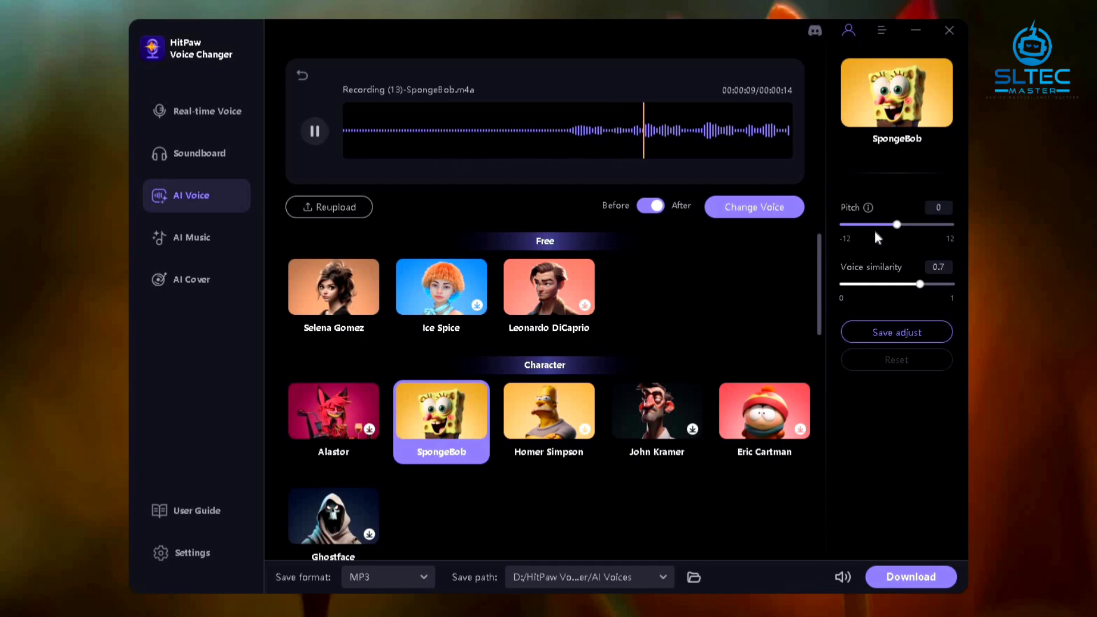
Step: Set the SpongeBob voice's pitch to 1 and voice similarity to 0.5, and download the converted recording
left_click(904, 225)
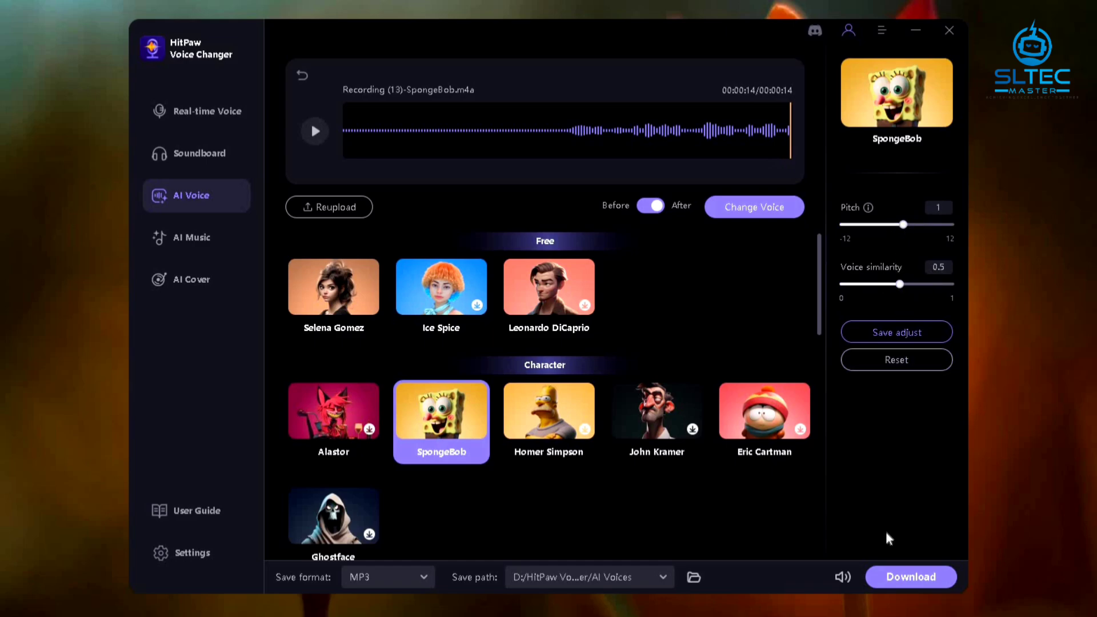
left_click(895, 579)
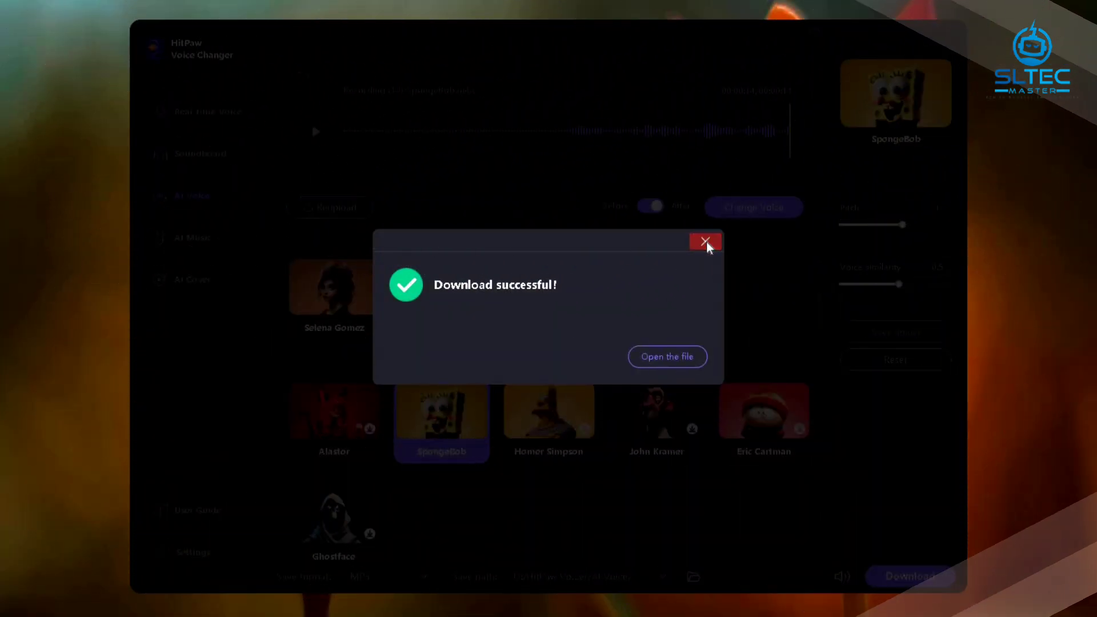
left_click(706, 242)
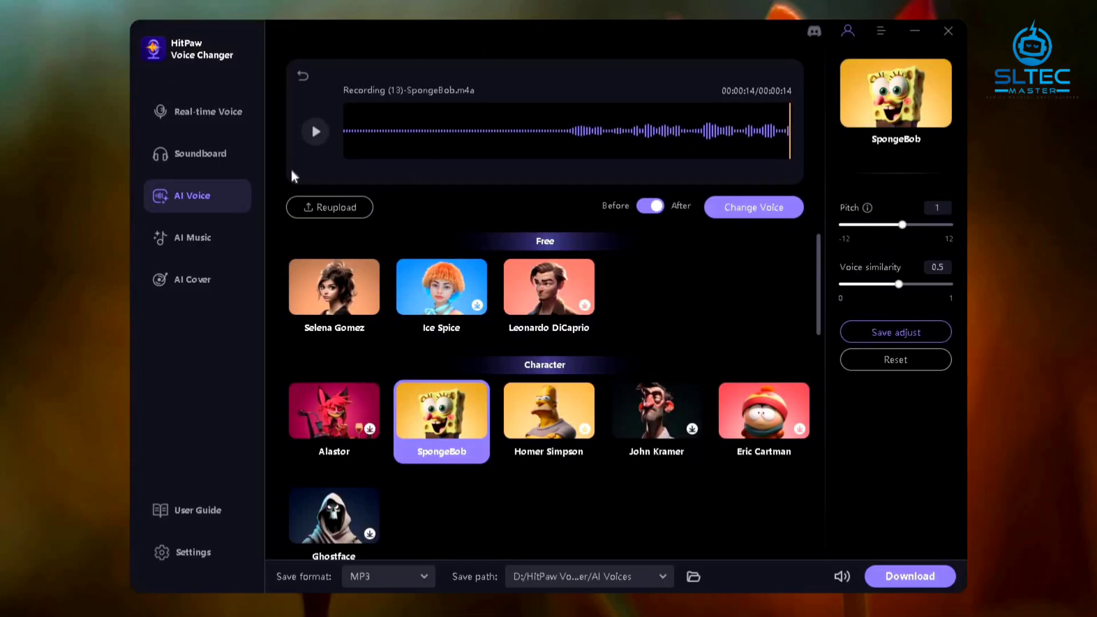
Step: Open Text to Song in AI Music and go through its four-step introductory guide
left_click(219, 234)
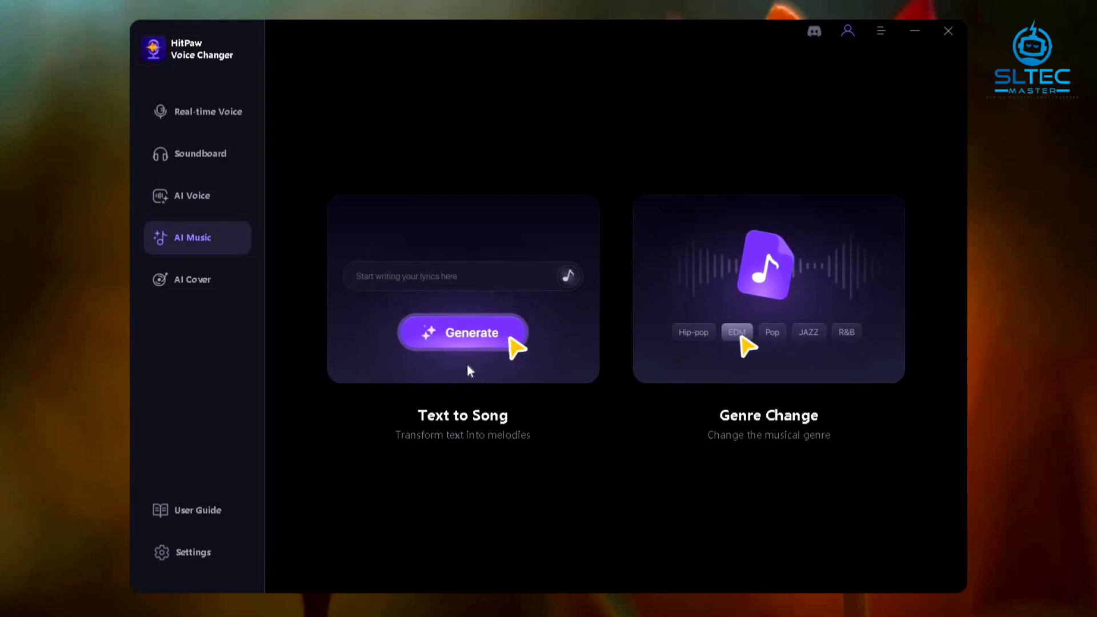
left_click(463, 328)
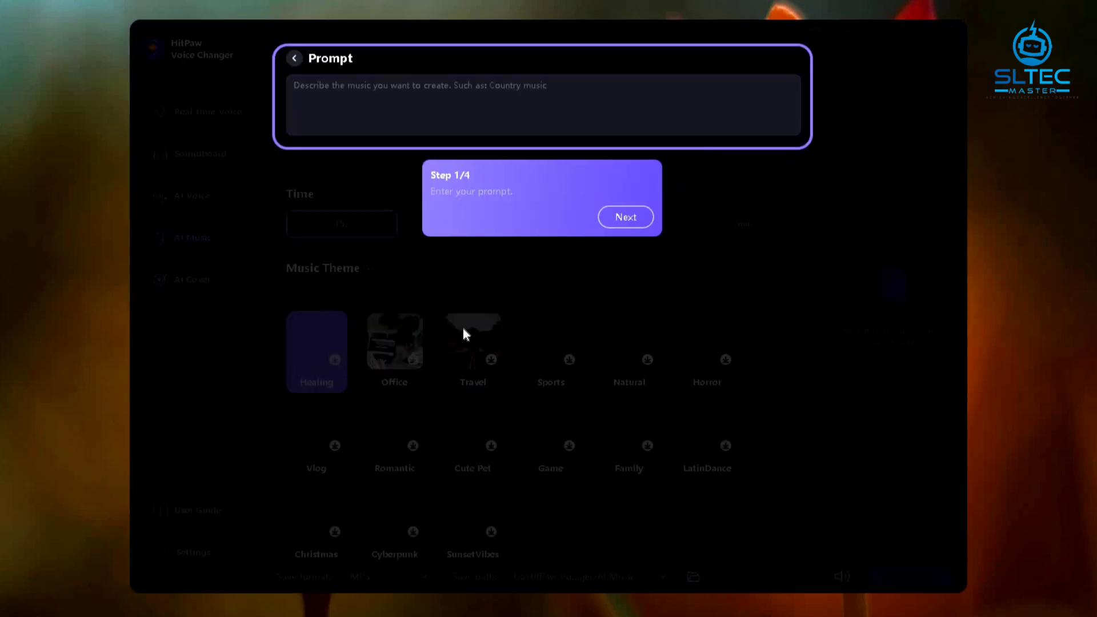
left_click(636, 225)
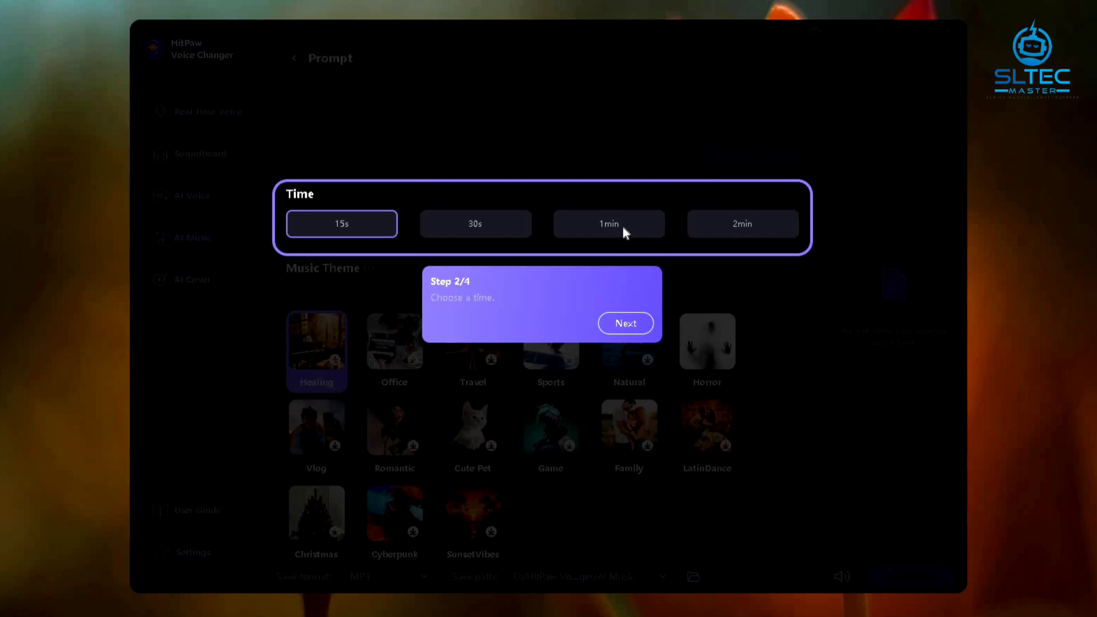
left_click(630, 329)
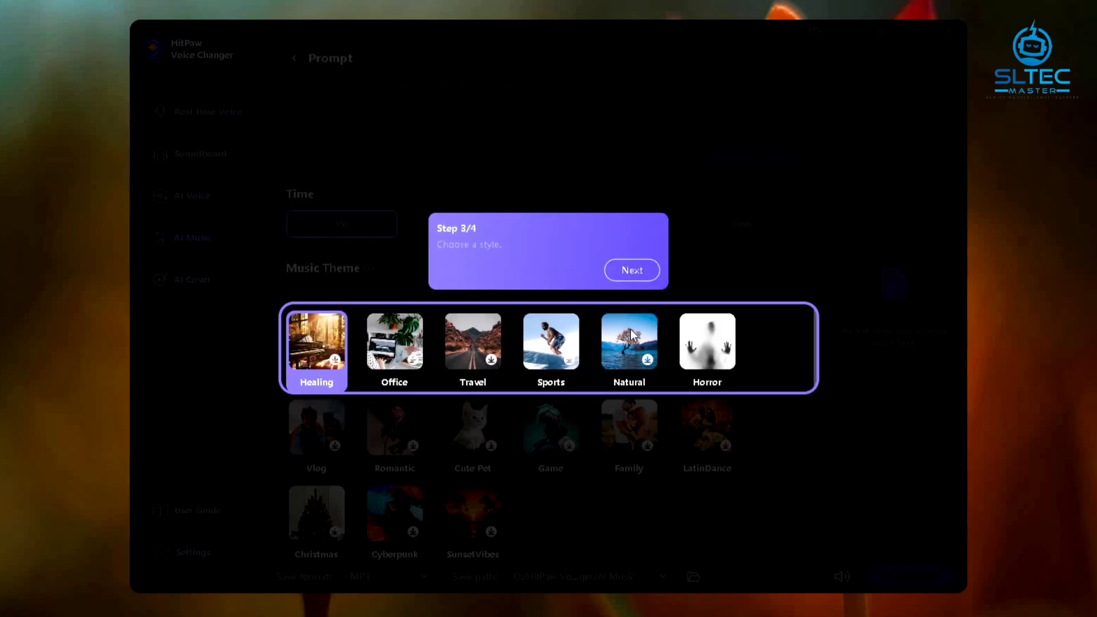
left_click(632, 276)
left_click(833, 253)
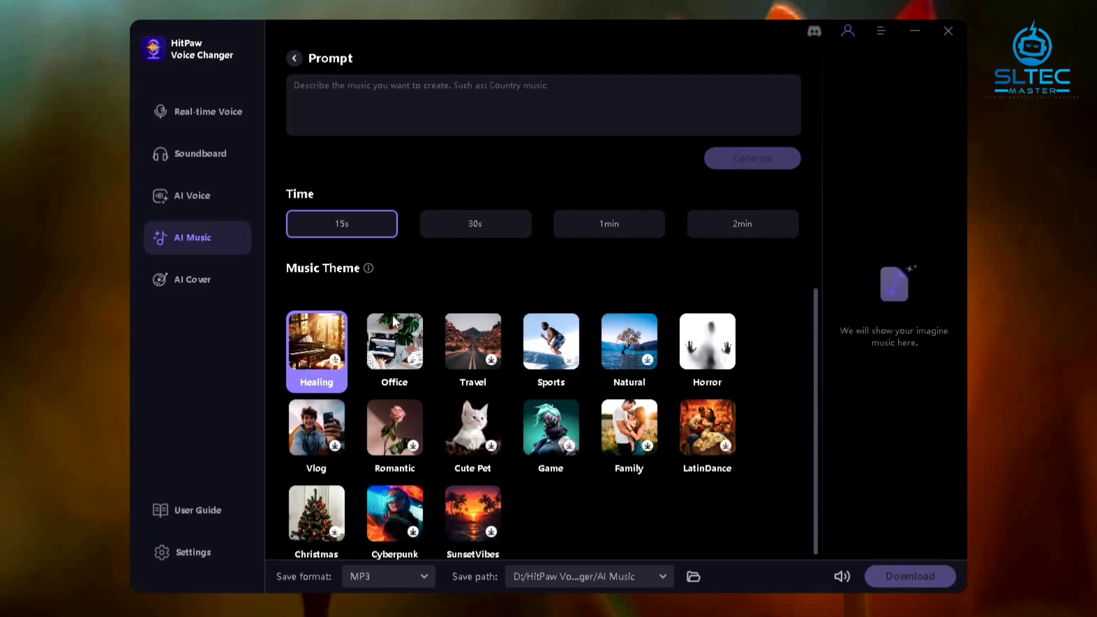
Step: Generate a 30-second song with the Romantic music theme from the prompt "love"
left_click(499, 227)
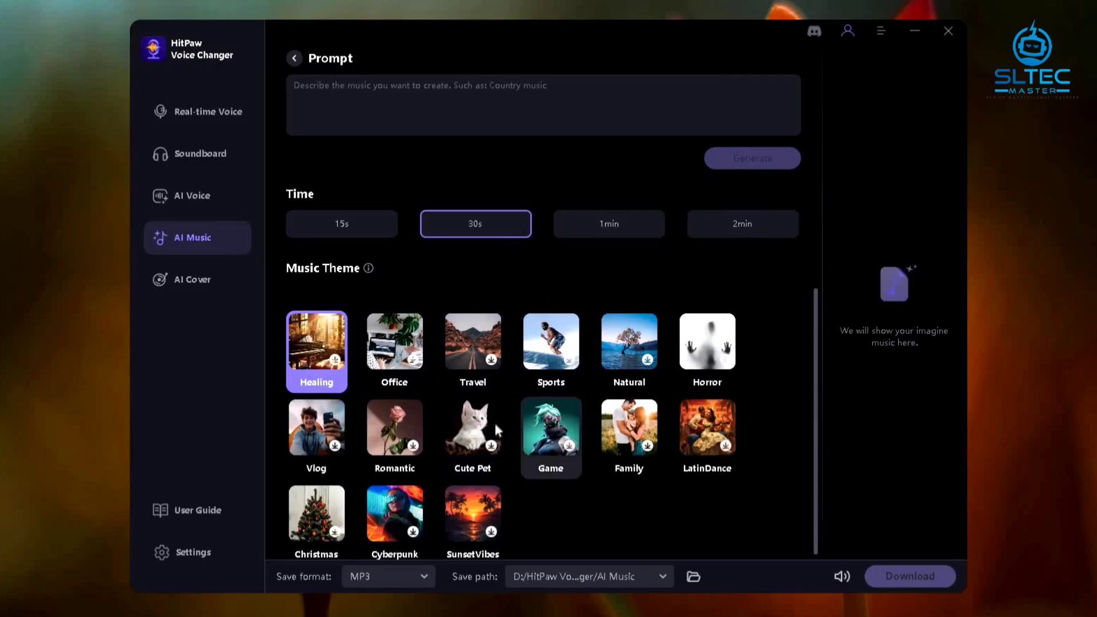
left_click(395, 427)
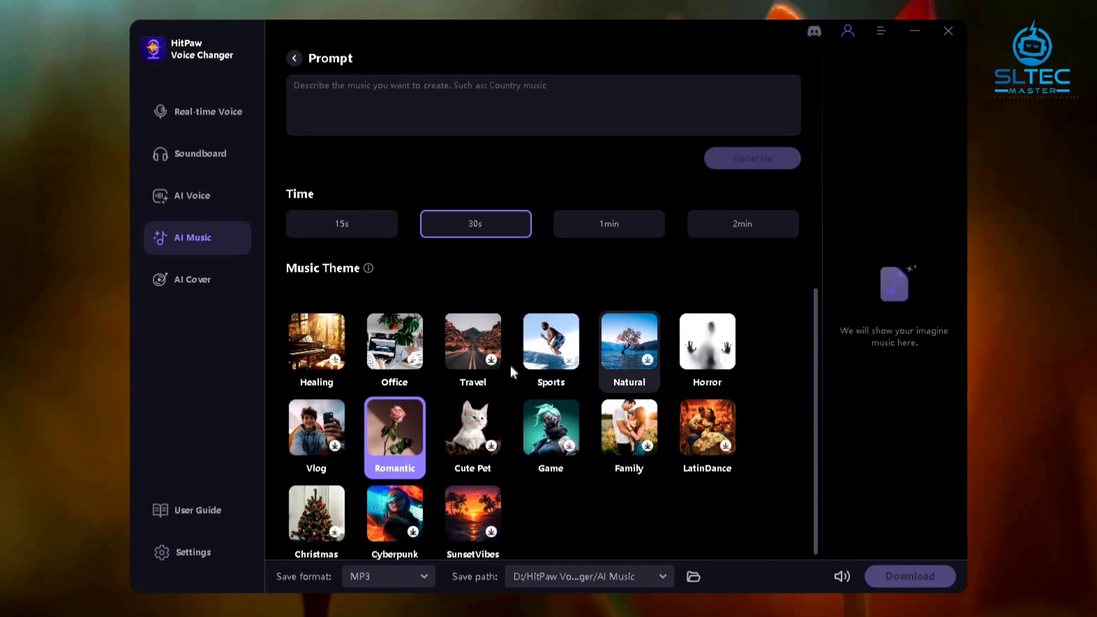
left_click(489, 357)
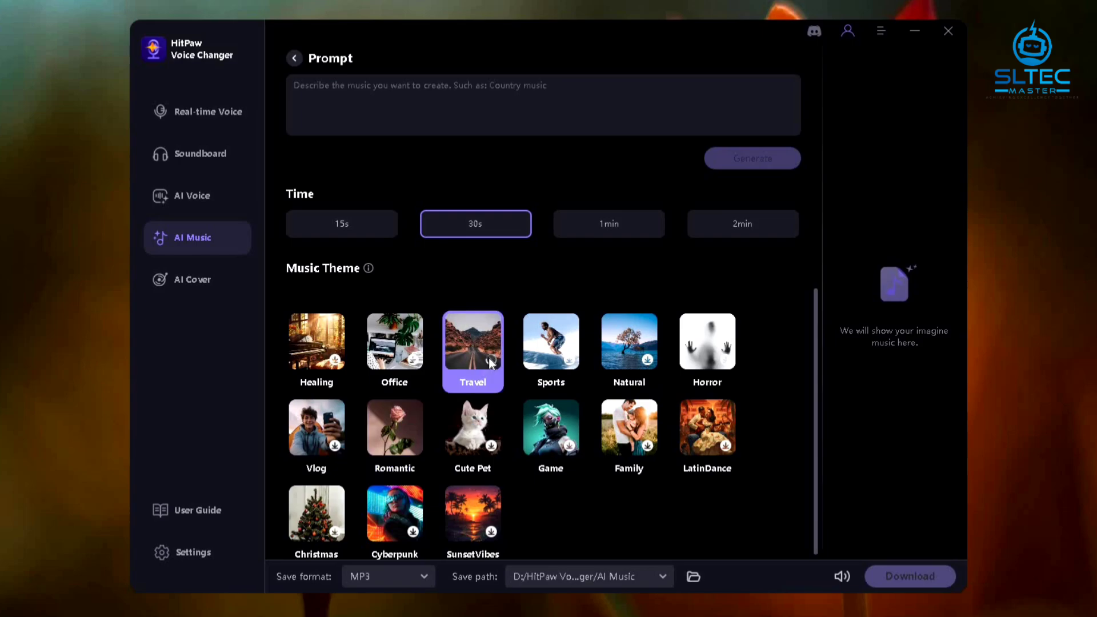
left_click(413, 414)
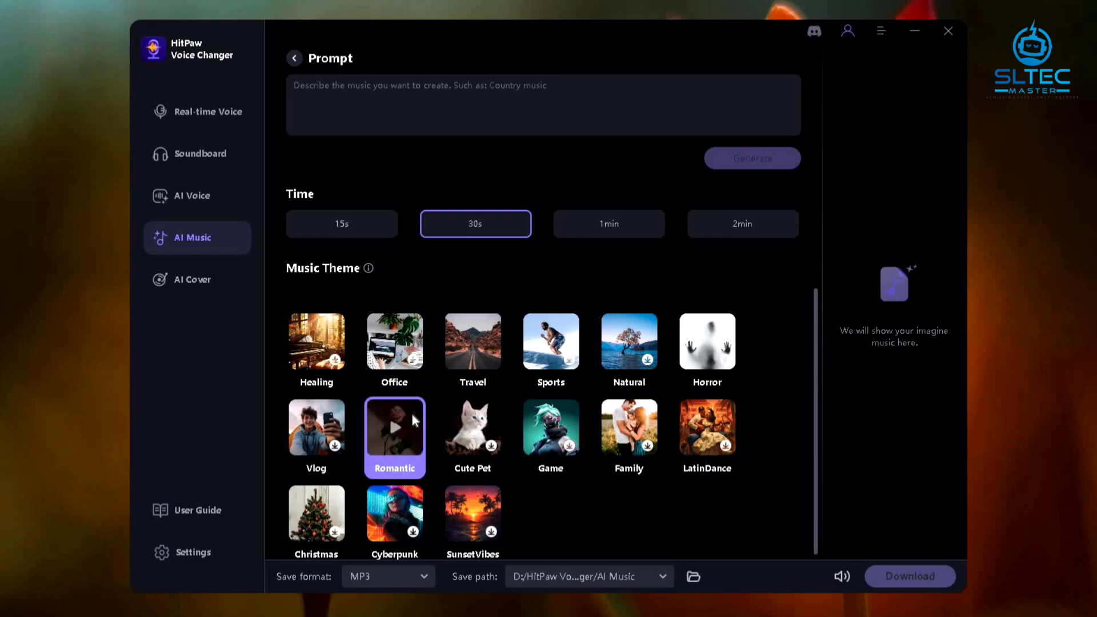
scroll(611, 505, "down", 1)
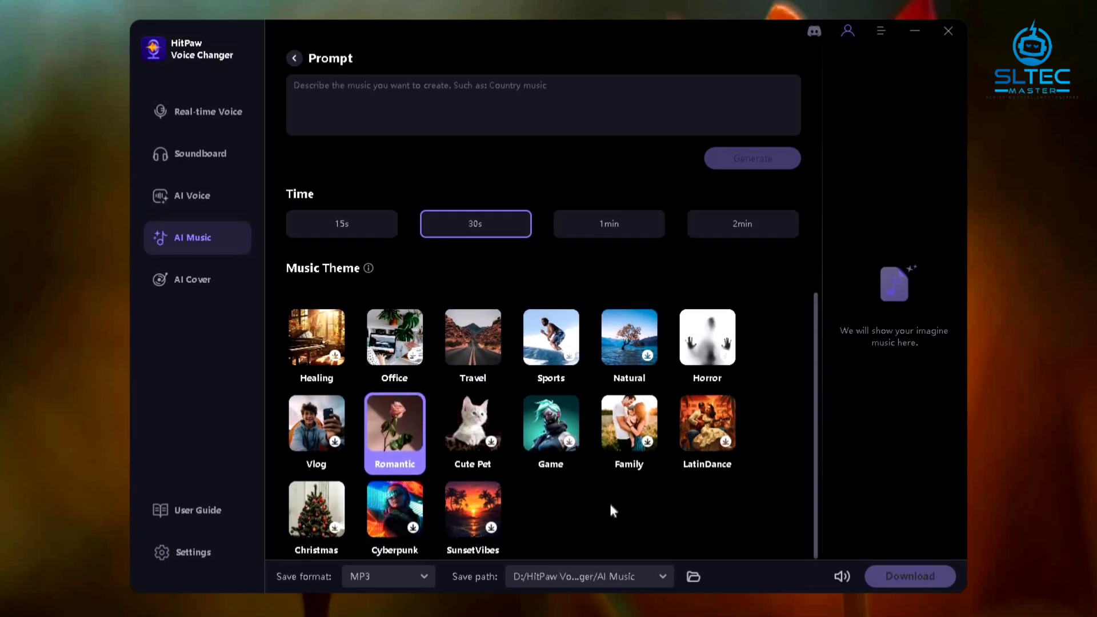
scroll(610, 506, "up", 1)
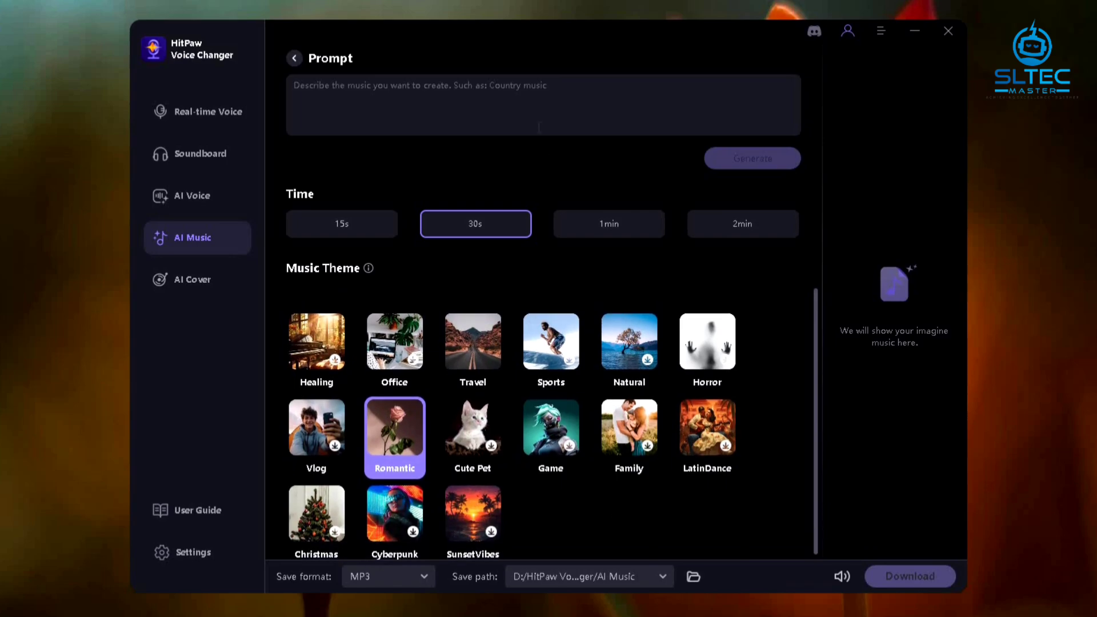
left_click(538, 113)
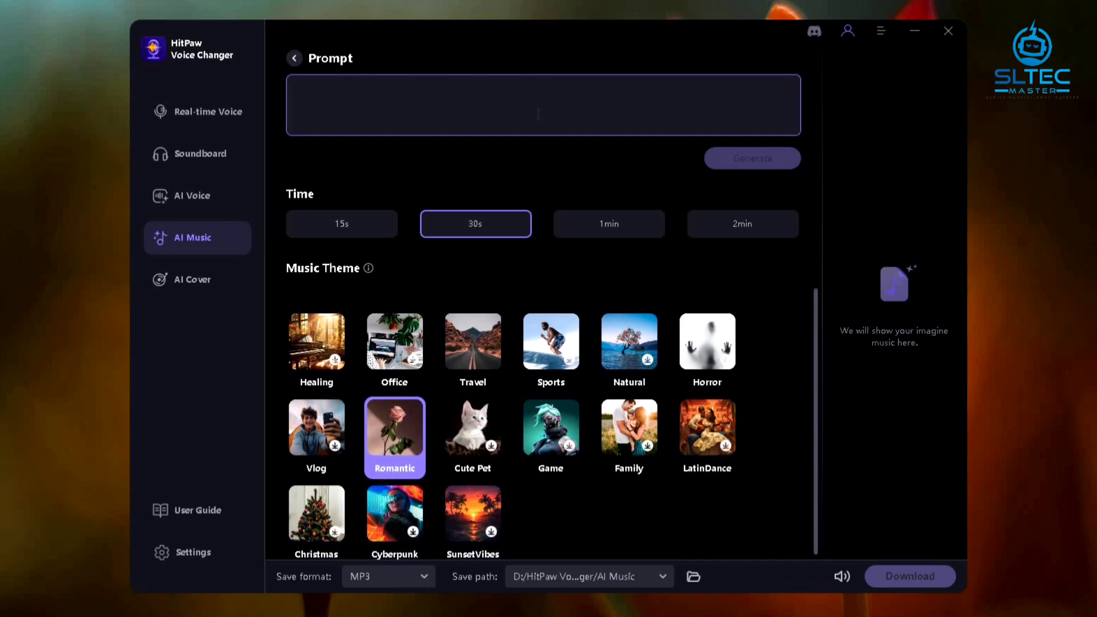
type("love")
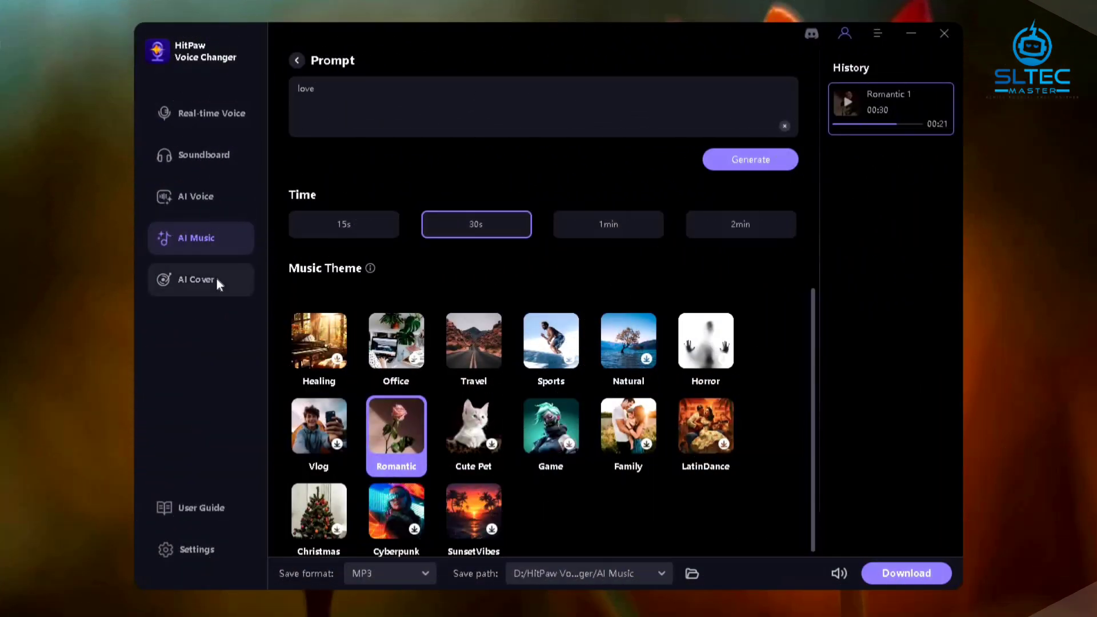
Step: Open AI Cover and complete its five-step introductory guide
left_click(217, 279)
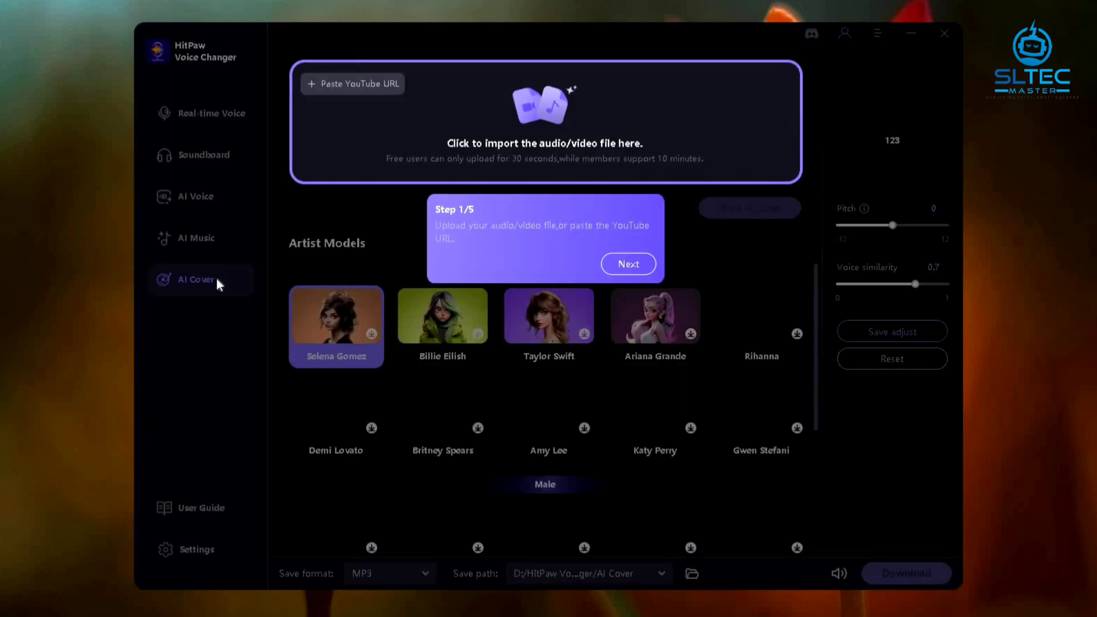
left_click(619, 268)
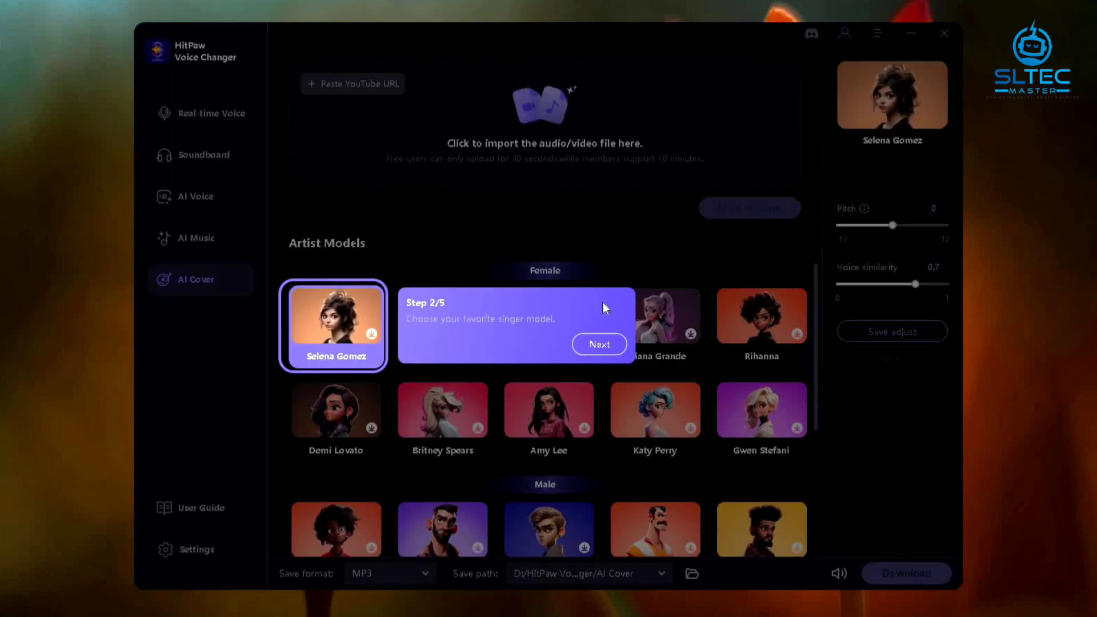
left_click(591, 344)
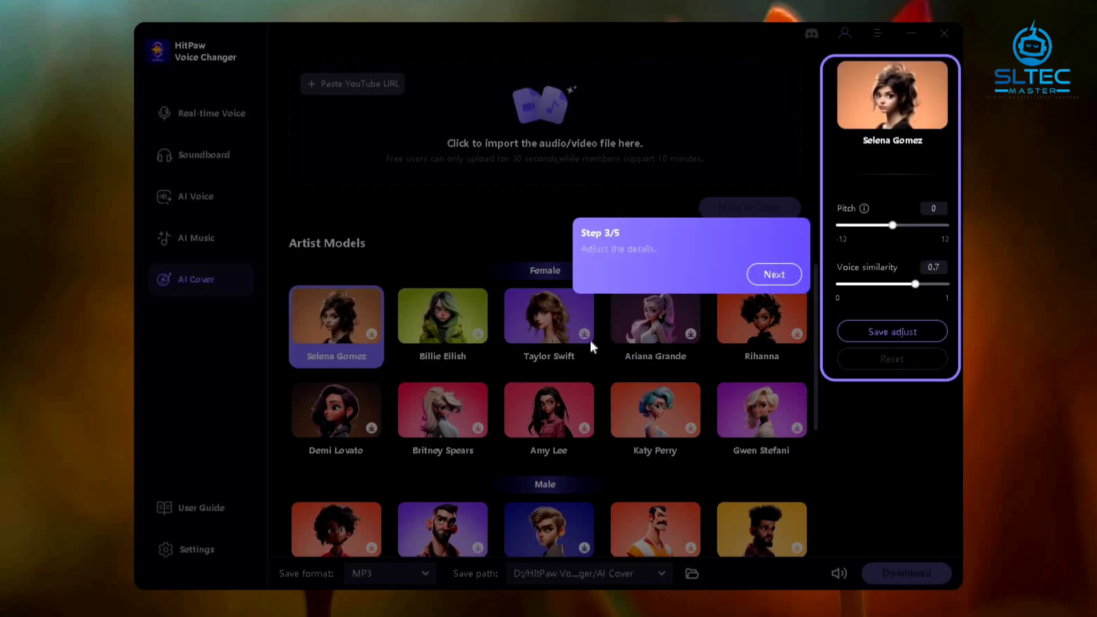
left_click(762, 279)
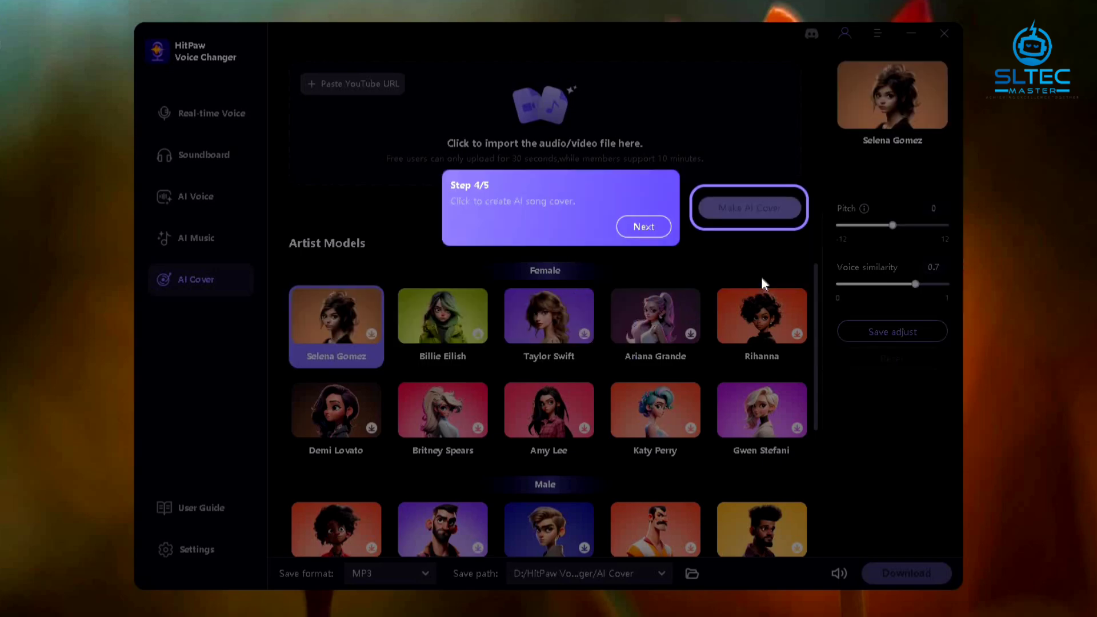
left_click(644, 226)
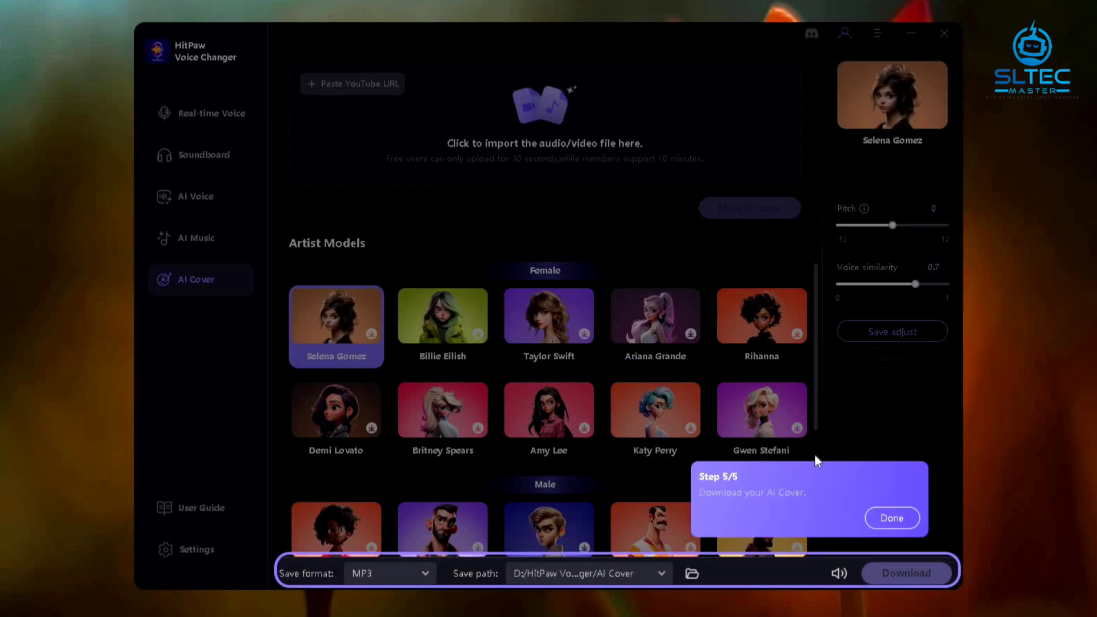
left_click(888, 521)
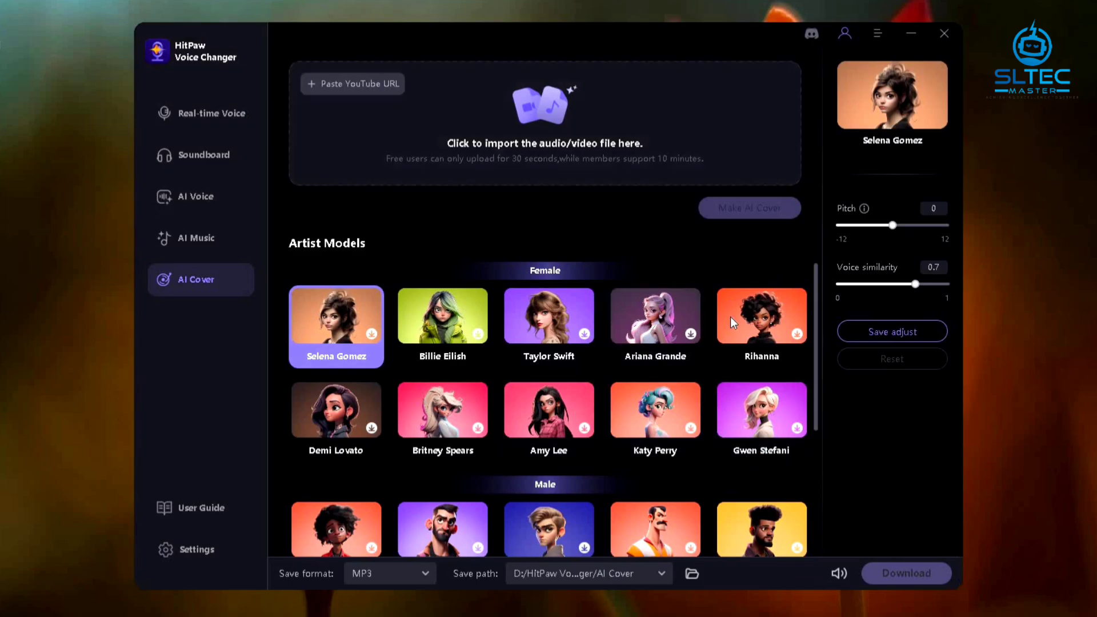
Step: Look through the female and male artist models available for AI covers
scroll(711, 368, "down", 5)
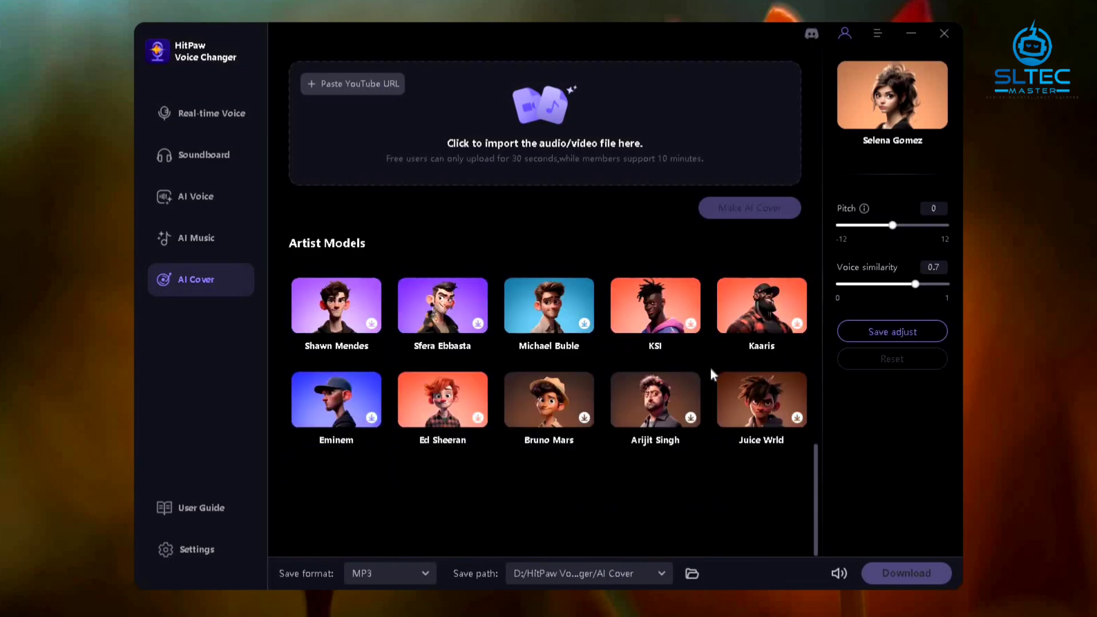
scroll(711, 369, "up", 2)
scroll(711, 368, "up", 3)
scroll(711, 368, "down", 4)
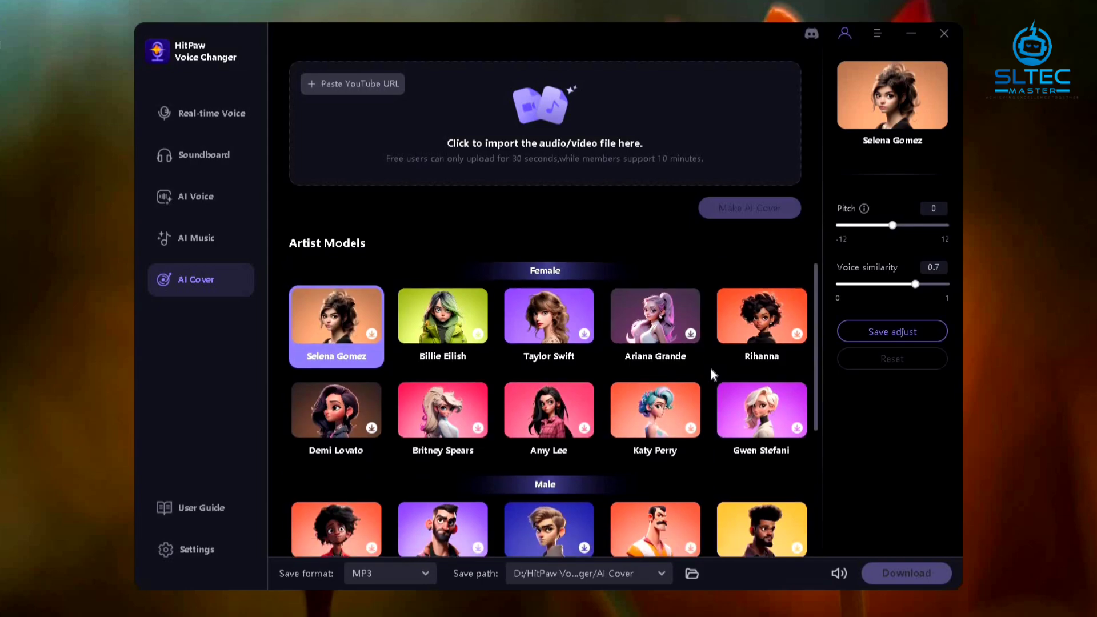
scroll(711, 368, "up", 3)
scroll(711, 369, "down", 1)
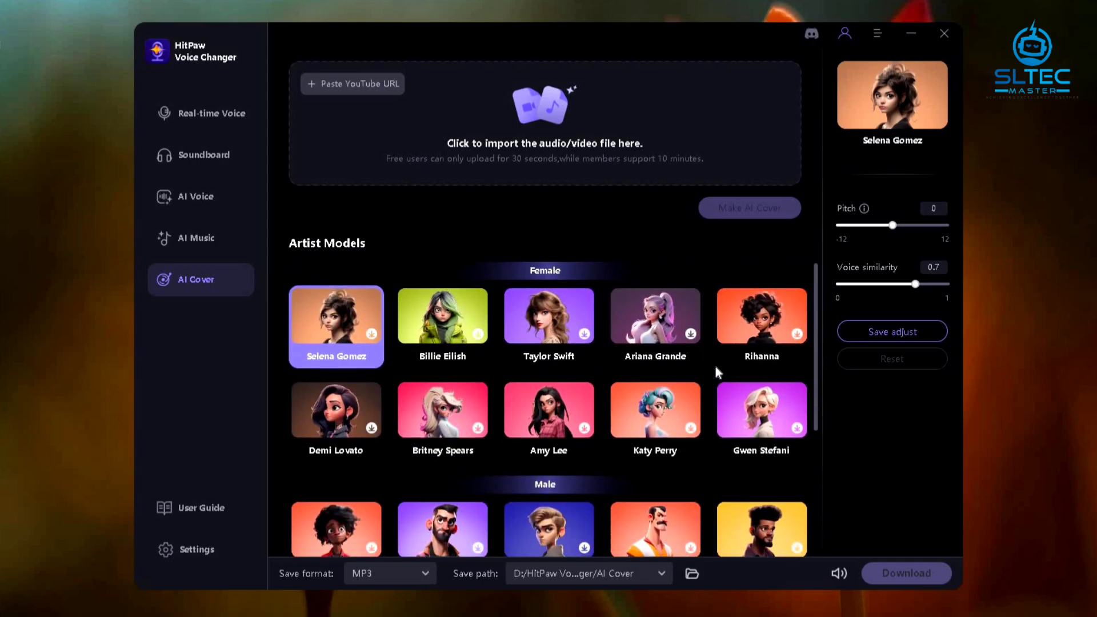